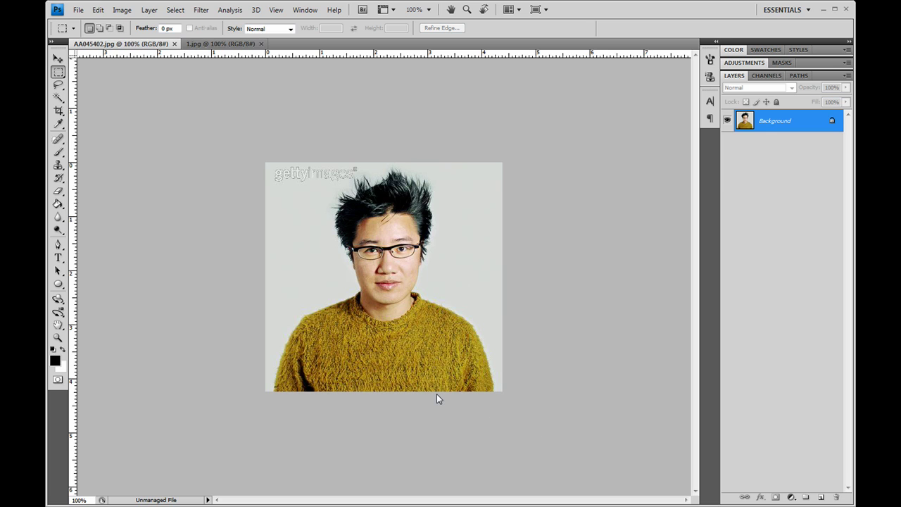
Check the finished avatar reference, then add a new empty layer and pick the Pen tool at 800% zoom
left_click(213, 44)
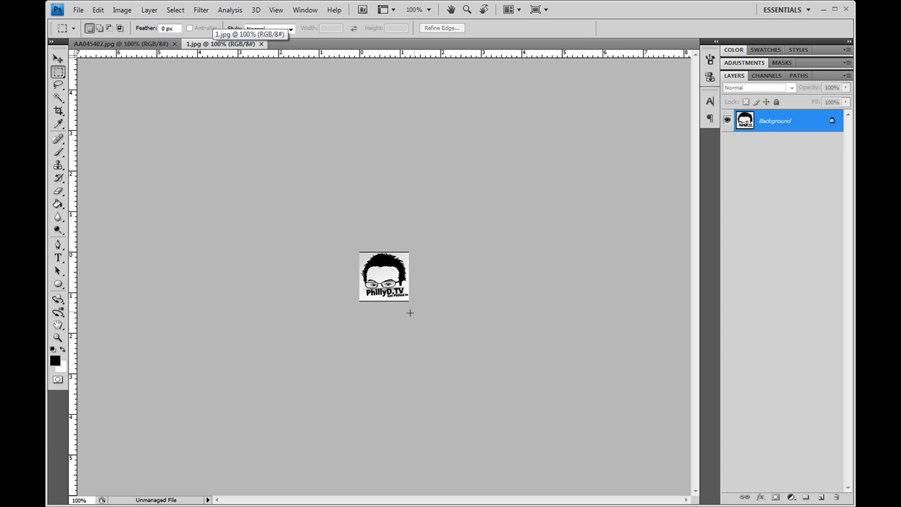
left_click(126, 45)
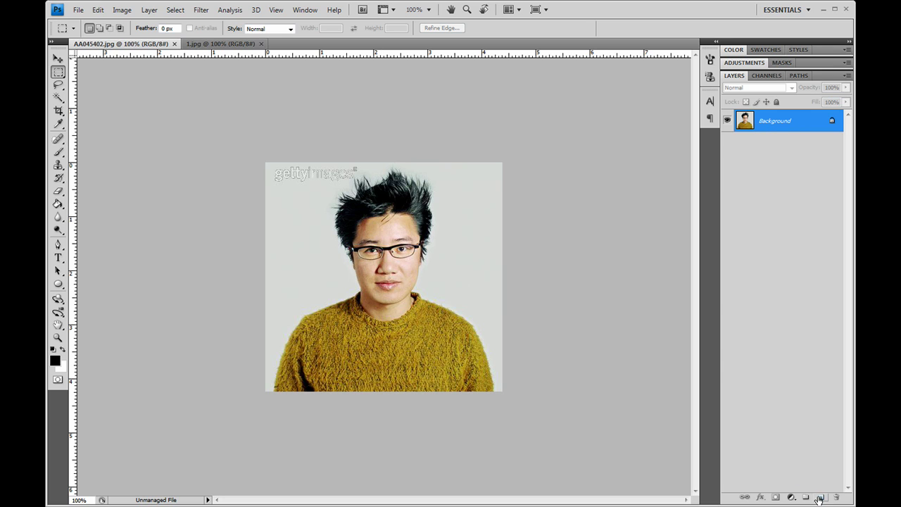
left_click(821, 497)
left_click(59, 245)
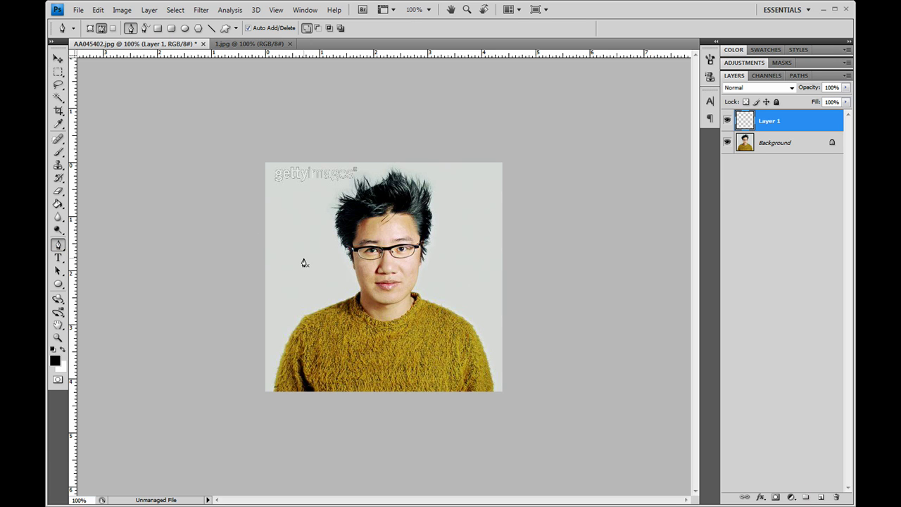
key("ctrl+plus")
key("ctrl+plus")
key("ctrl+plus")
key("ctrl+plus")
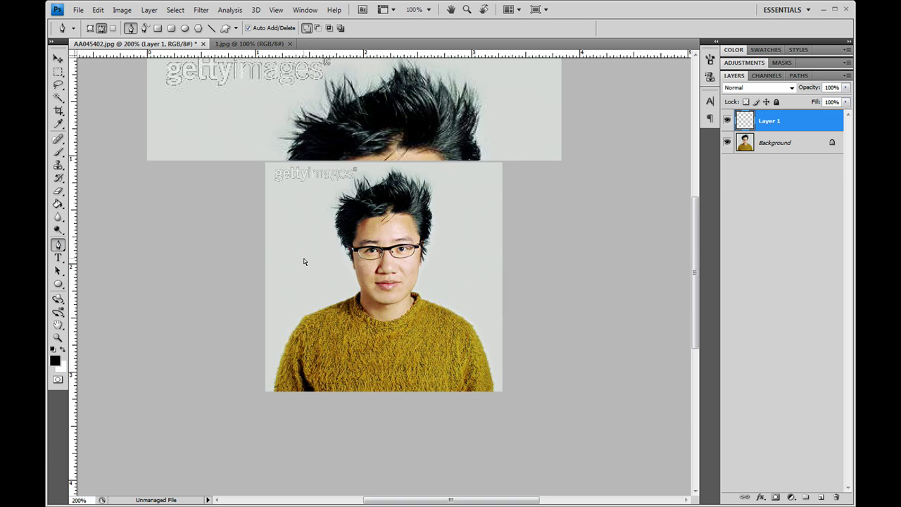
key("ctrl+plus")
key("ctrl+plus")
key("ctrl+plus")
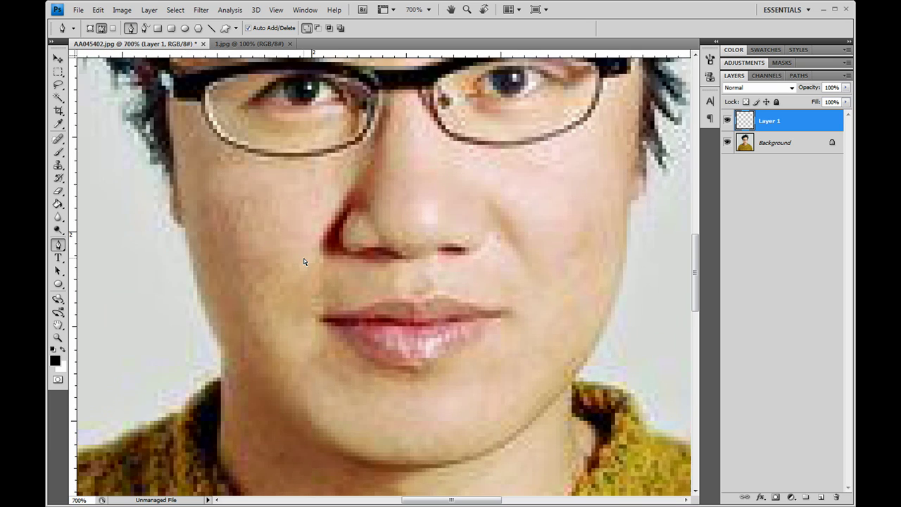
left_click_drag(446, 503, 411, 502)
left_click_drag(694, 271, 701, 231)
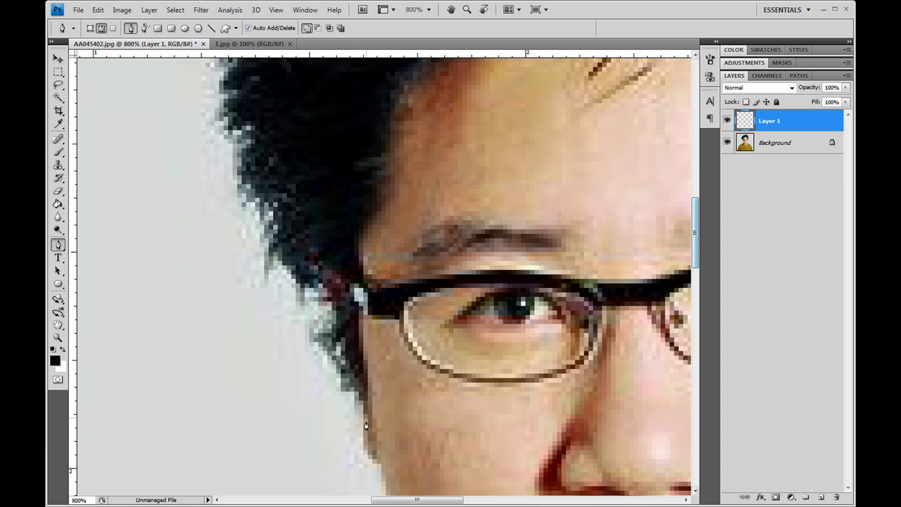
Trace anchor points up the left hair edge above the glasses and around small spikes
left_click(359, 392)
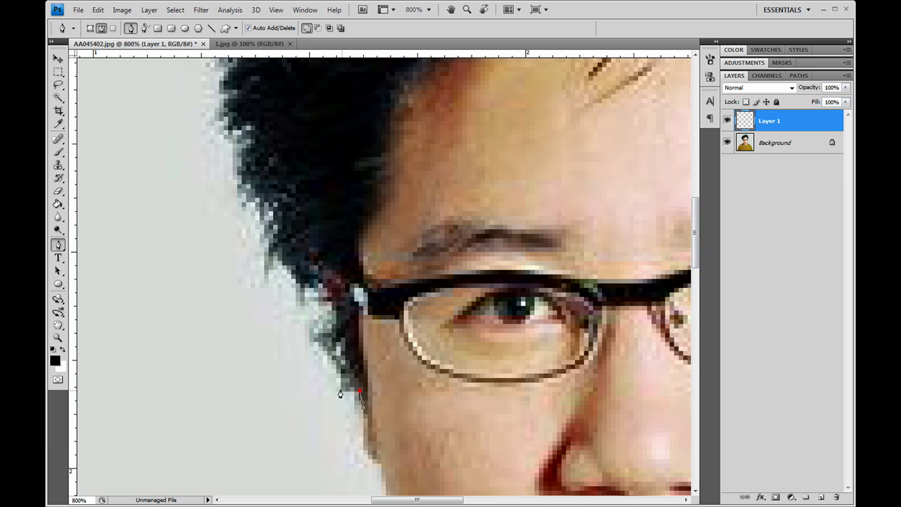
left_click(338, 387)
left_click(336, 370)
left_click(322, 348)
left_click(309, 338)
left_click(332, 304)
left_click(331, 282)
left_click(308, 279)
left_click(300, 297)
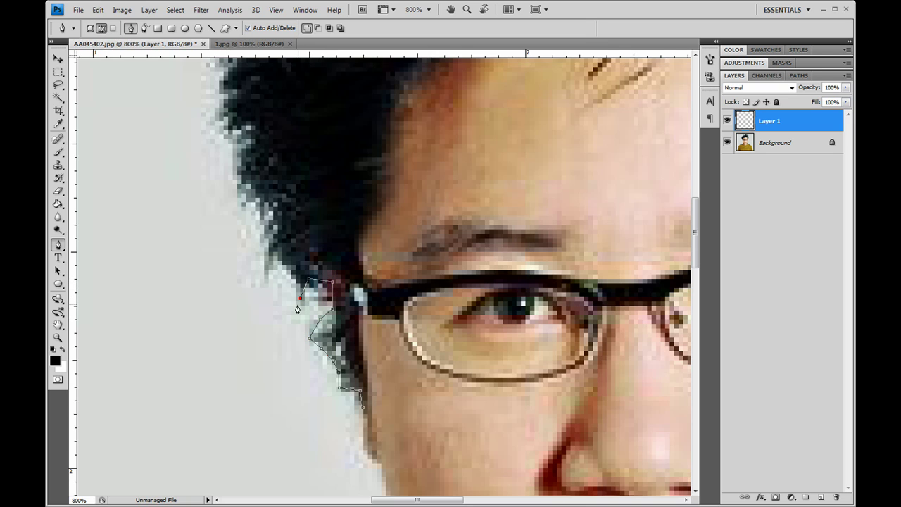
left_click(293, 276)
left_click(275, 254)
left_click(268, 274)
left_click(263, 243)
left_click(275, 226)
left_click(247, 199)
left_click(235, 182)
left_click(255, 132)
Continue the path further up the hair with curved points and around the next spikes
scroll(262, 362, "up", 5)
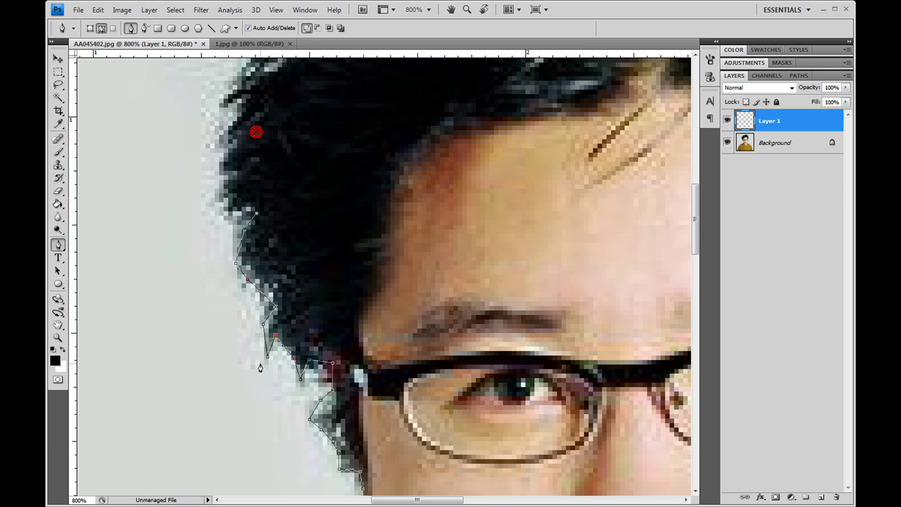
left_click(228, 321)
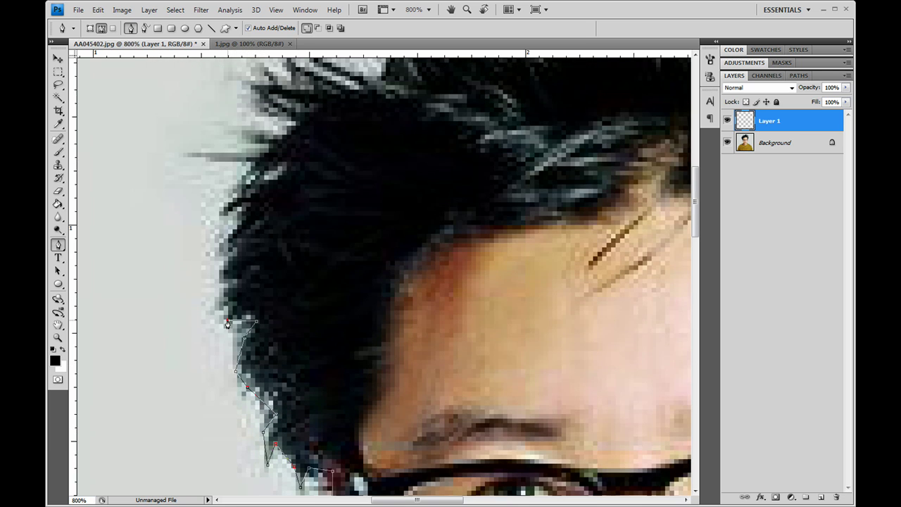
left_click_drag(228, 304, 211, 312)
left_click(214, 270)
left_click_drag(229, 251, 205, 249)
left_click(239, 221)
left_click(214, 214)
left_click(250, 164)
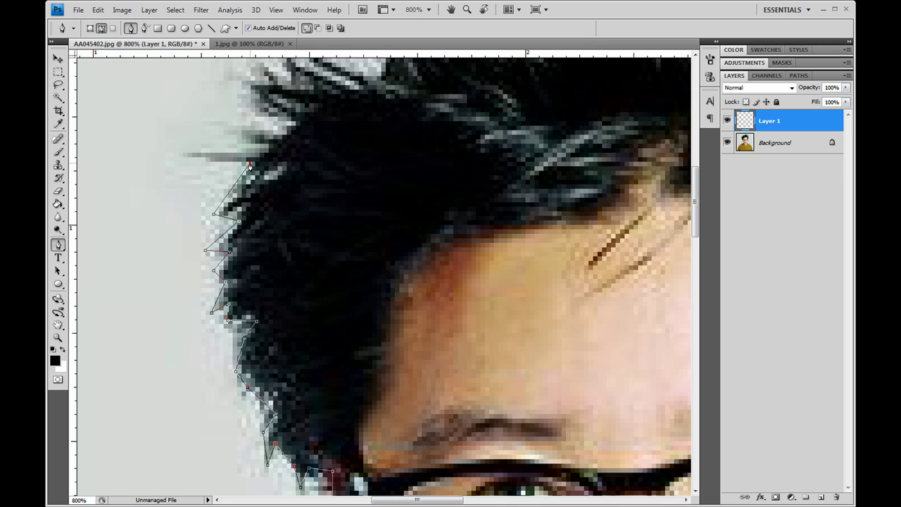
left_click(182, 154)
left_click(269, 147)
left_click(204, 125)
left_click(276, 133)
Zig-zag the path around the top-left spikes along the top, ending at the tall spike's base
scroll(302, 265, "up", 2)
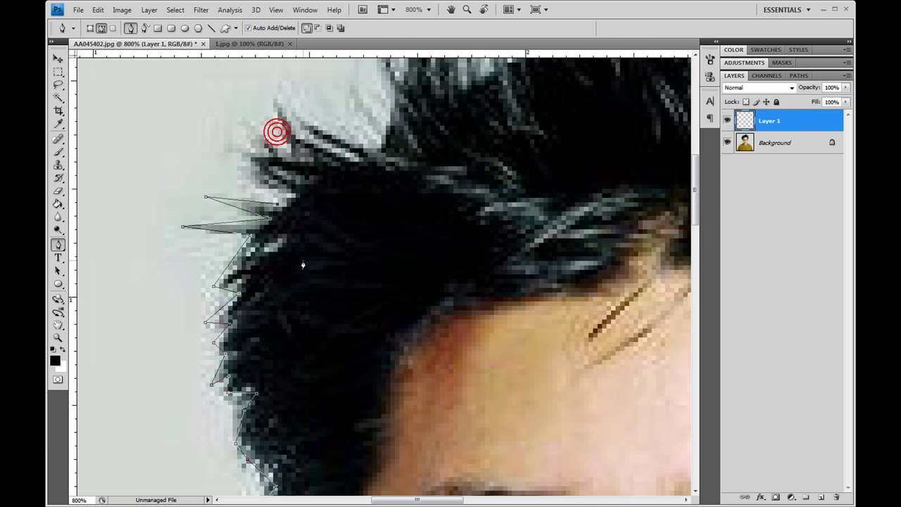
scroll(302, 264, "up", 3)
left_click(294, 294)
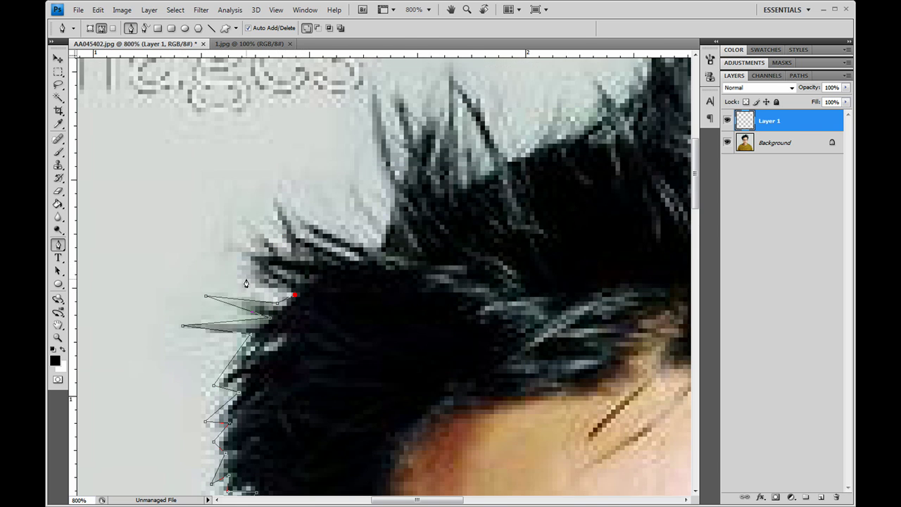
left_click(242, 274)
left_click(252, 263)
left_click(234, 245)
left_click(272, 254)
left_click(242, 225)
left_click(298, 245)
left_click(274, 206)
left_click(358, 258)
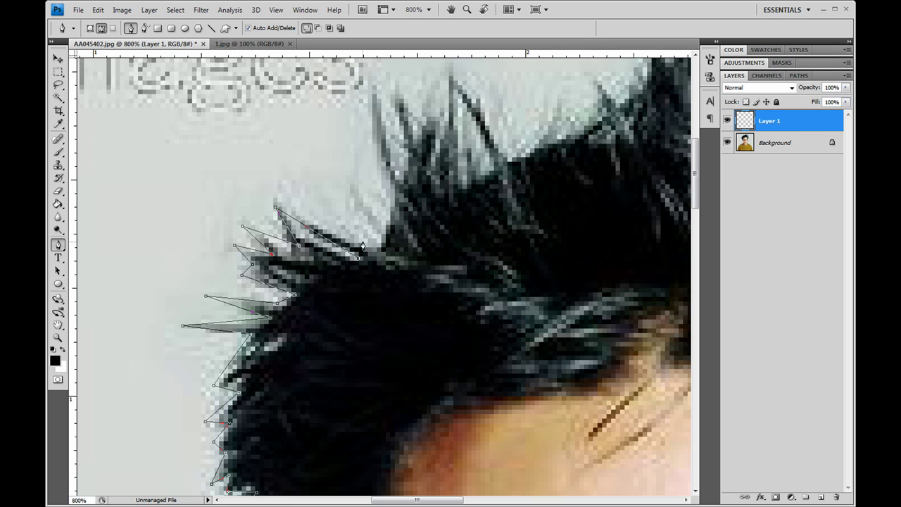
left_click(292, 206)
left_click(369, 247)
left_click(380, 240)
left_click(350, 191)
left_click(384, 221)
Curve the path up to the tall spike's tip and back down, undoing one stray segment
left_click(390, 188)
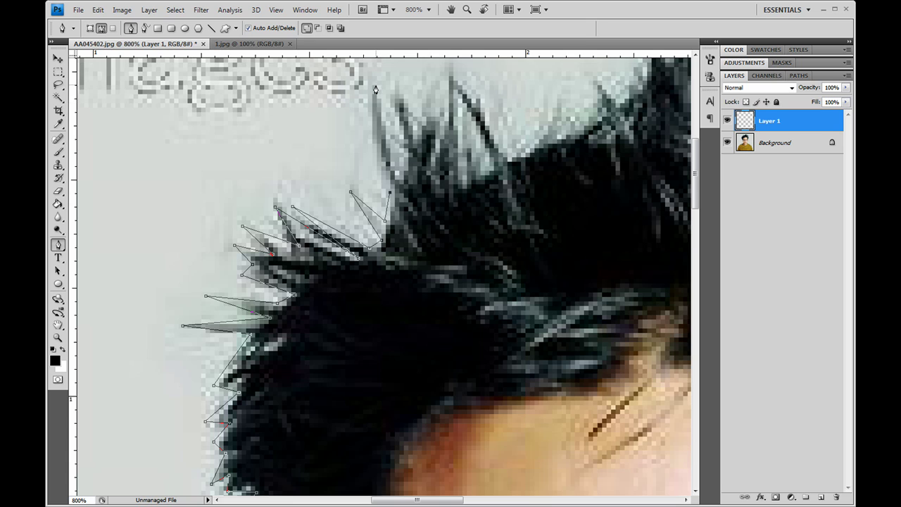
mouse_move(374, 88)
left_mouse_down()
mouse_move(397, 86)
mouse_move(391, 59)
mouse_move(386, 75)
left_mouse_up()
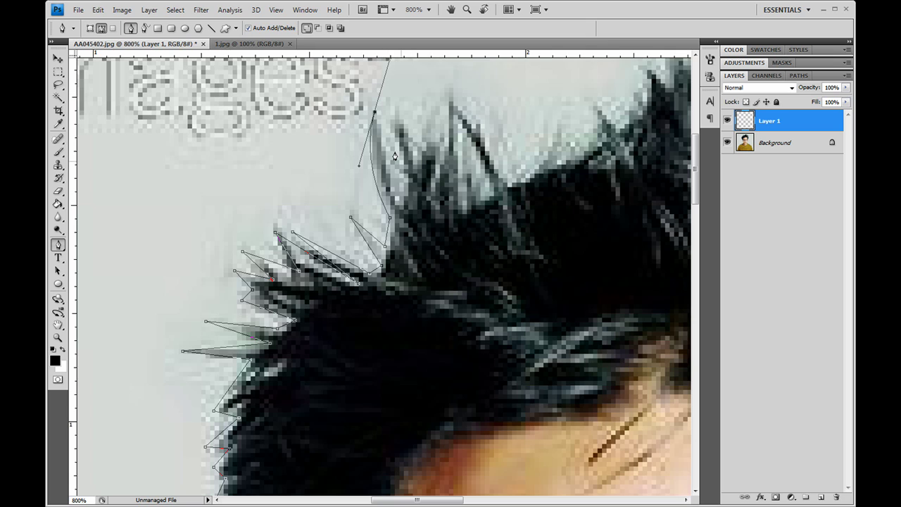
left_click(449, 161)
key("ctrl+z")
left_click(373, 111)
left_click(397, 197)
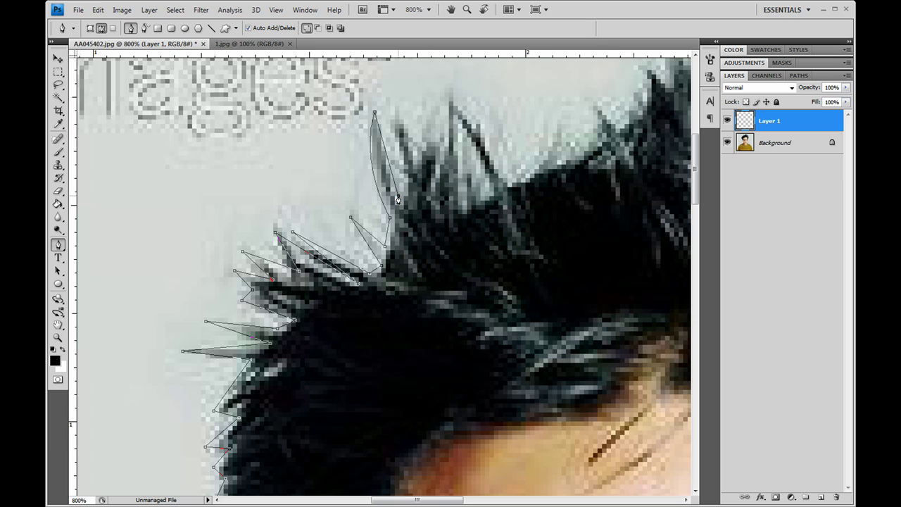
left_click_drag(397, 198, 411, 204)
left_click(397, 197)
scroll(397, 394, "up", 1)
scroll(397, 404, "down", 1)
Fill the hair path with Black, then delete the path
key("ctrl+1")
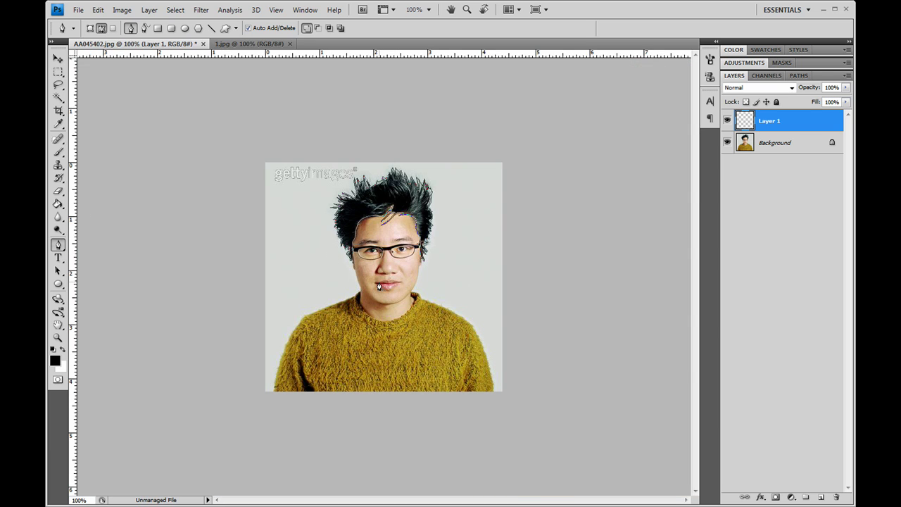
right_click(384, 196)
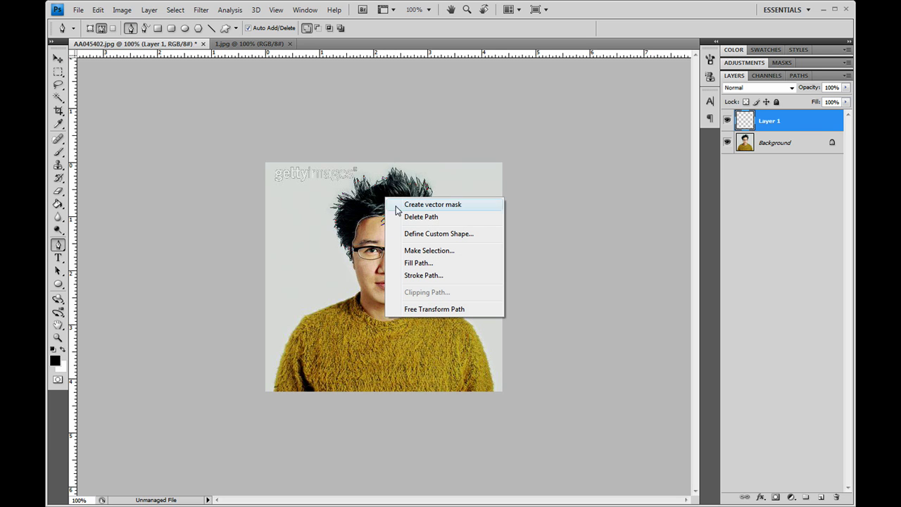
left_click(433, 262)
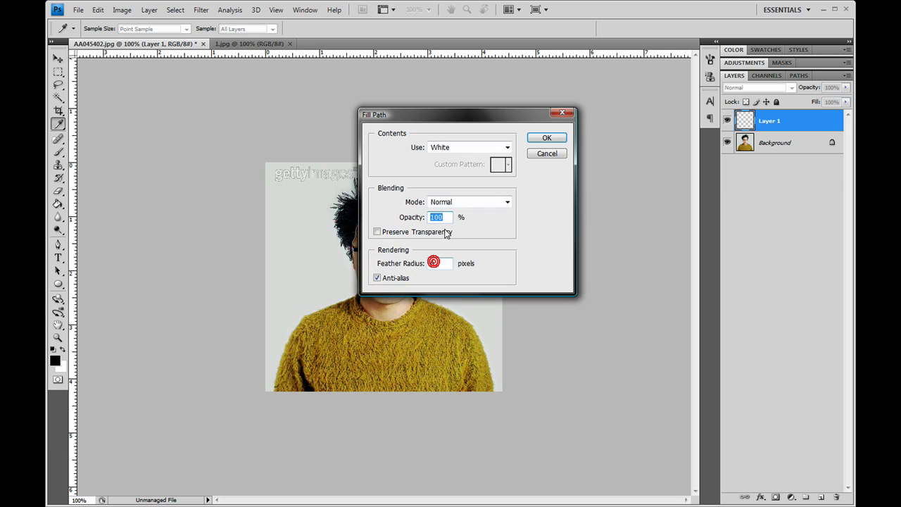
left_click(472, 147)
left_click(470, 221)
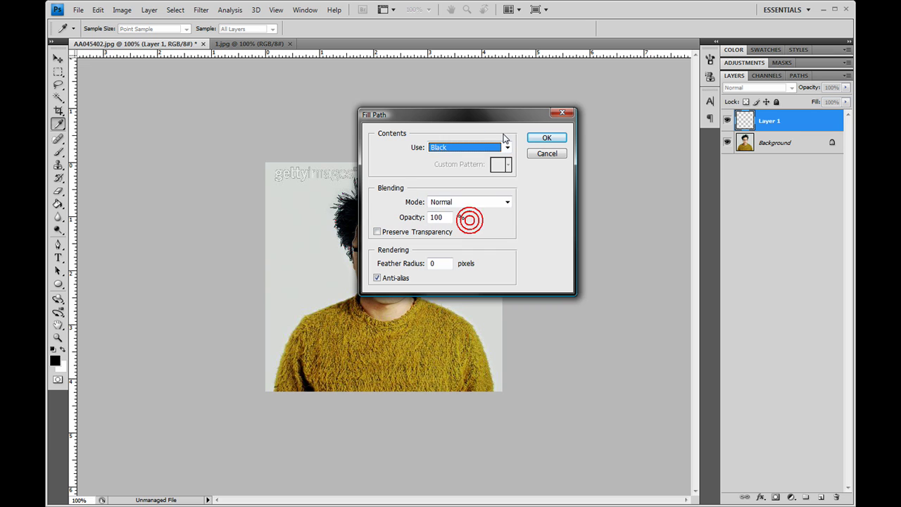
left_click(543, 139)
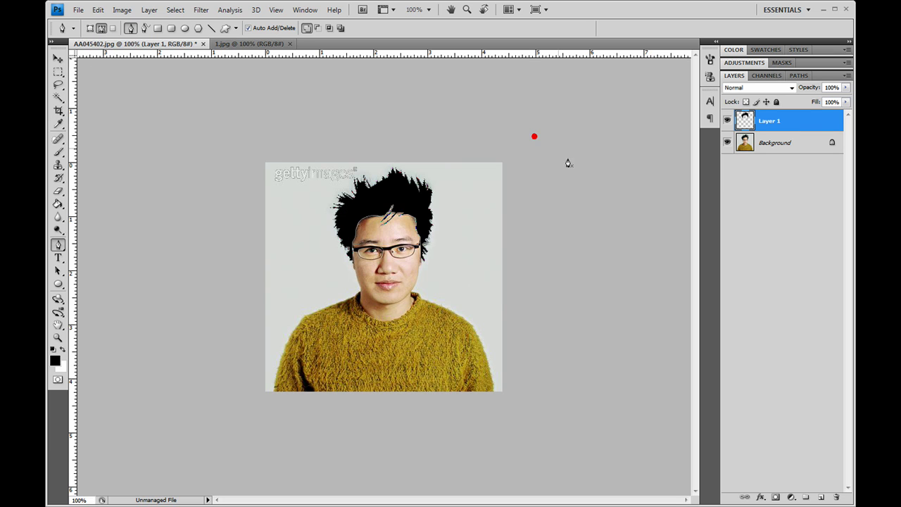
right_click(400, 194)
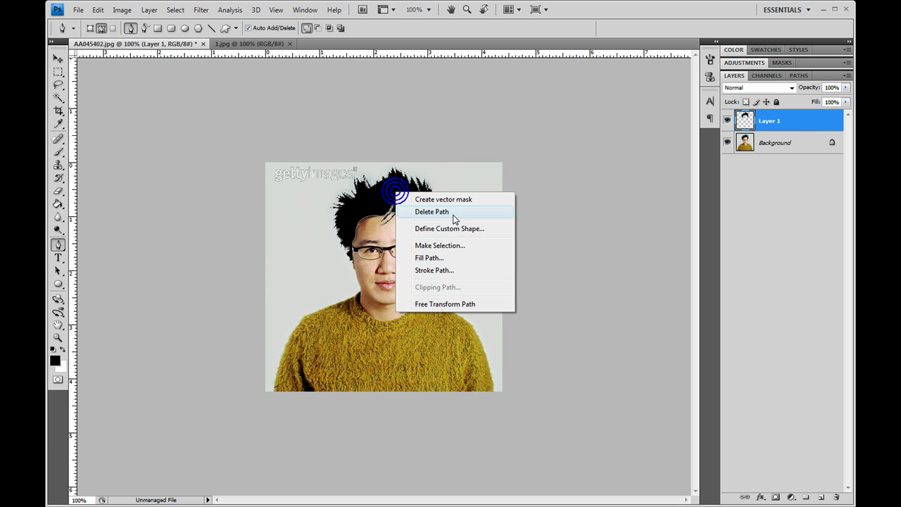
left_click(452, 211)
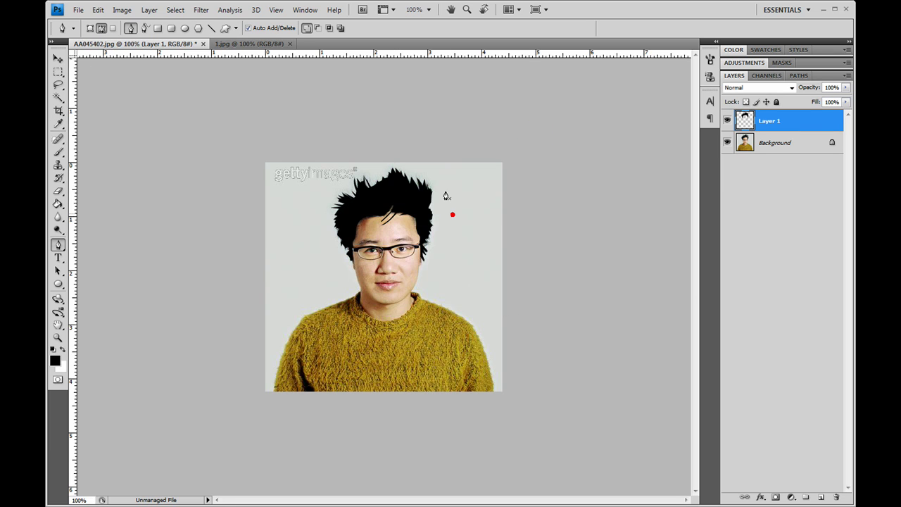
Check the hair with the photo hidden, rename the layer 'hair', and add a new layer above
left_click(727, 143)
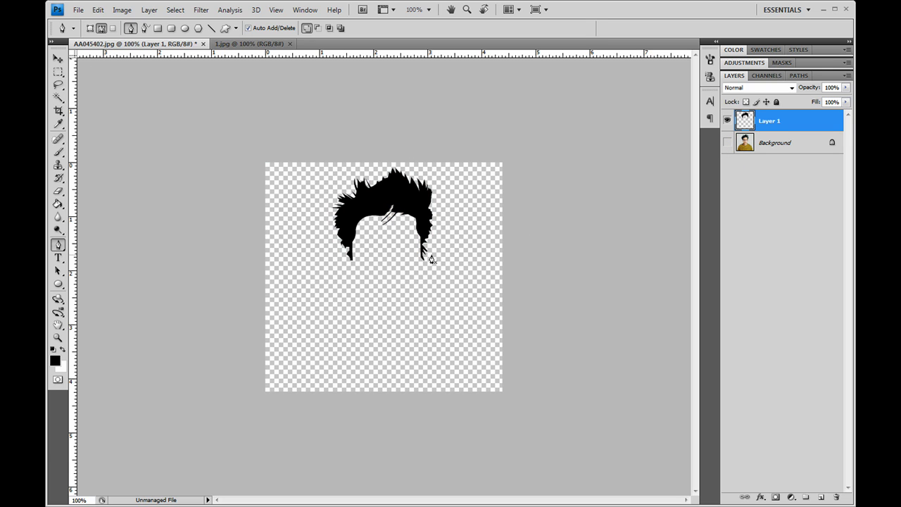
left_click(727, 144)
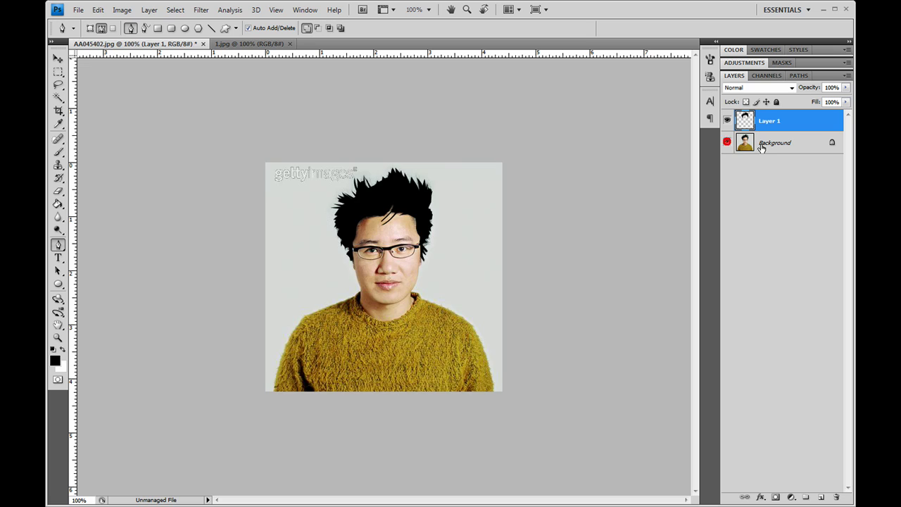
left_click(763, 147)
left_click(771, 123)
double_click(770, 122)
type("hair")
left_click(807, 120)
left_click(820, 497)
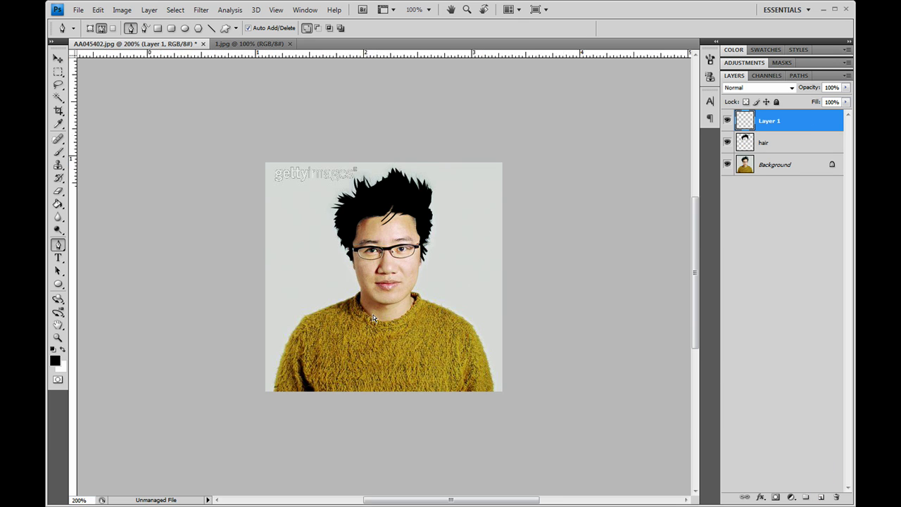
Zoom to 600% and trace a closed curved path around both glasses lenses
key("ctrl+plus")
key("ctrl+plus")
key("ctrl+plus")
key("ctrl+plus")
key("ctrl+plus")
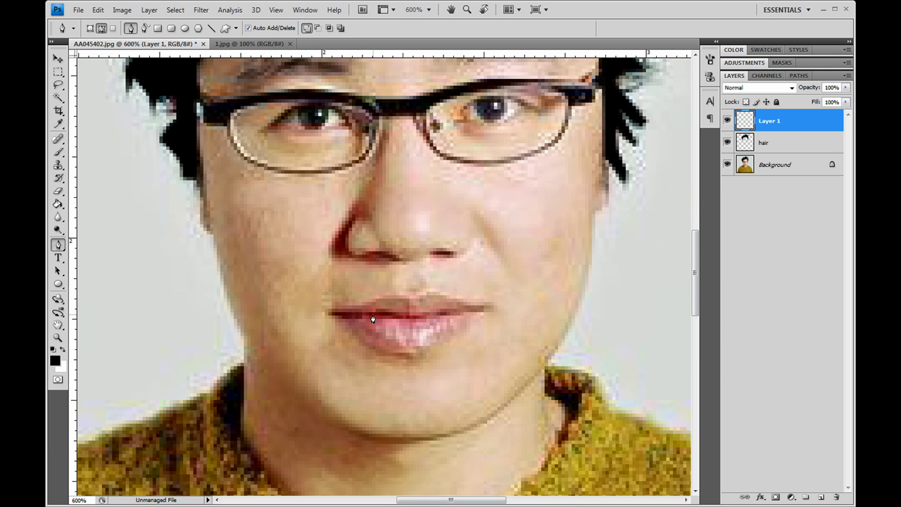
scroll(373, 321, "up", 3)
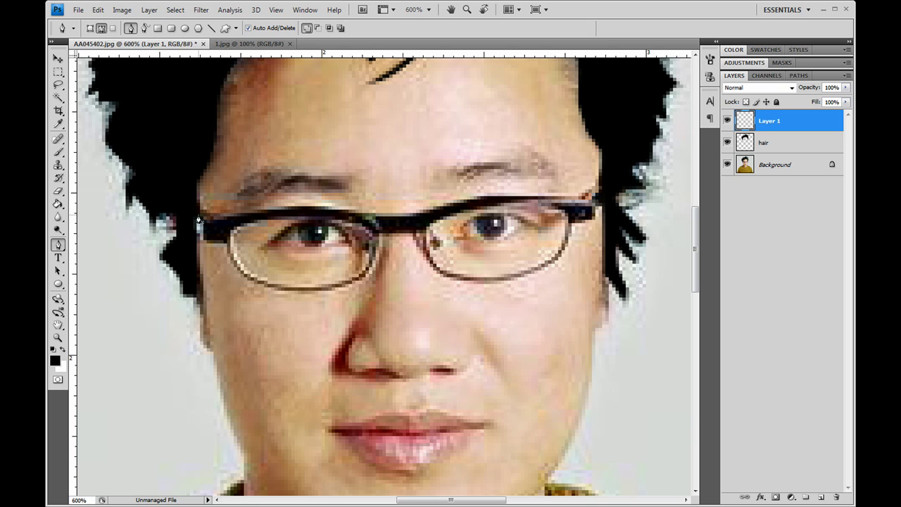
left_click_drag(193, 218, 220, 219)
left_click_drag(369, 213, 409, 229)
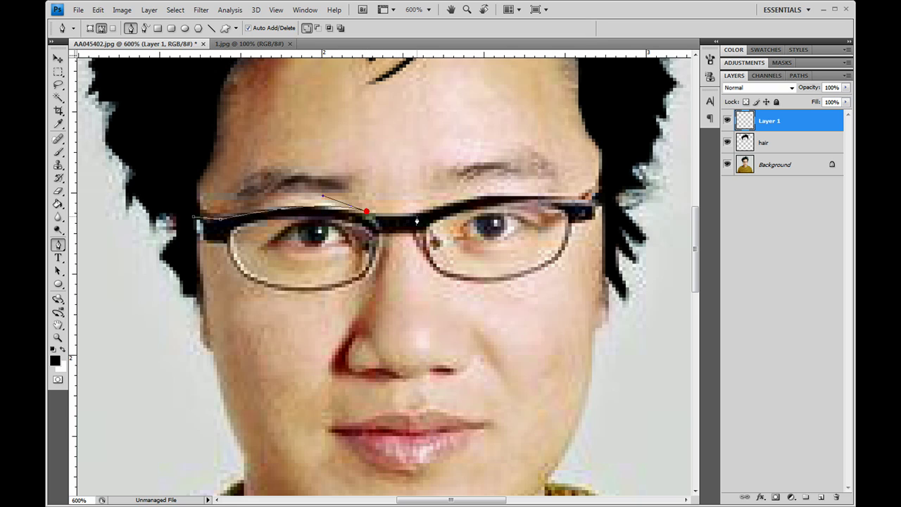
left_click_drag(597, 186, 607, 197)
left_click_drag(486, 279, 450, 280)
left_click_drag(345, 294, 390, 297)
left_click_drag(224, 242, 207, 185)
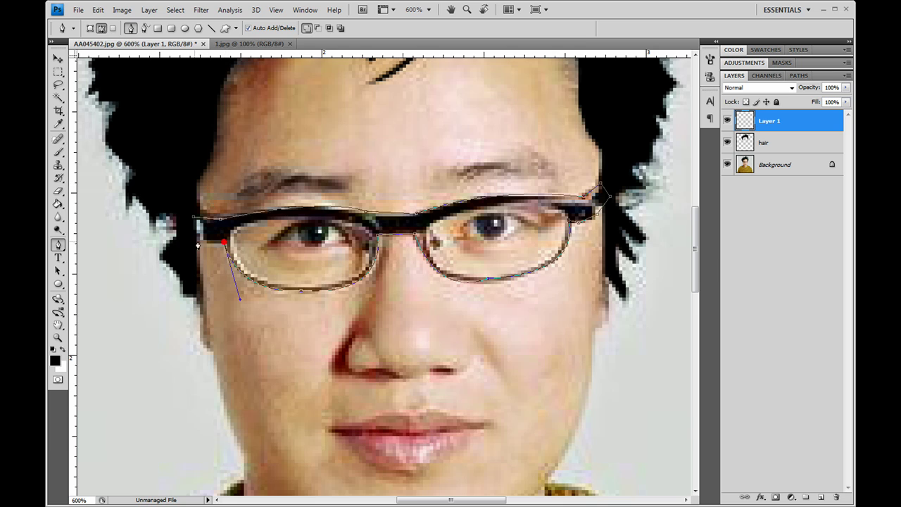
left_click(199, 240)
left_click(195, 223)
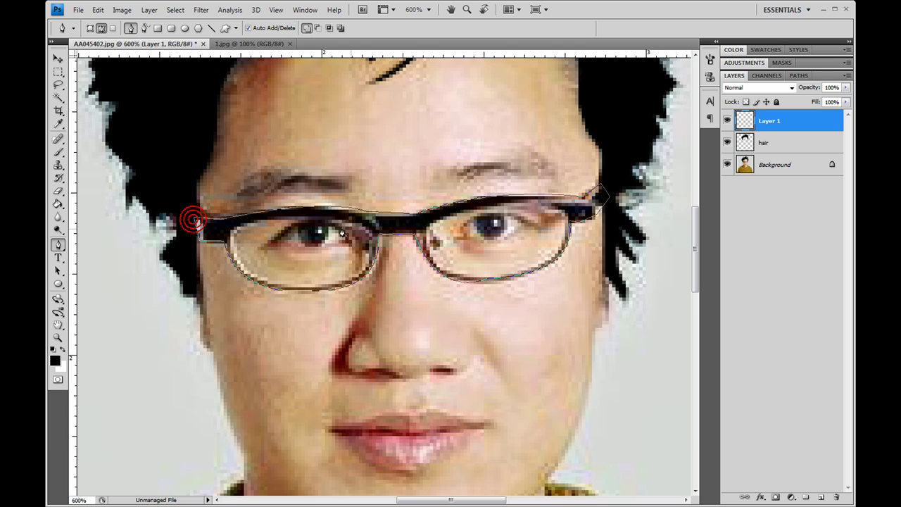
Fill the glasses path with solid black
right_click(342, 231)
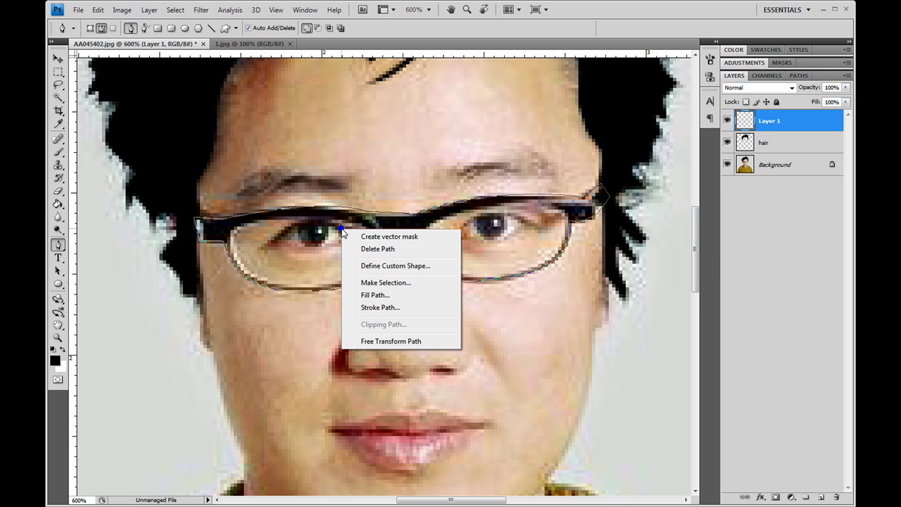
left_click(405, 295)
left_click(541, 140)
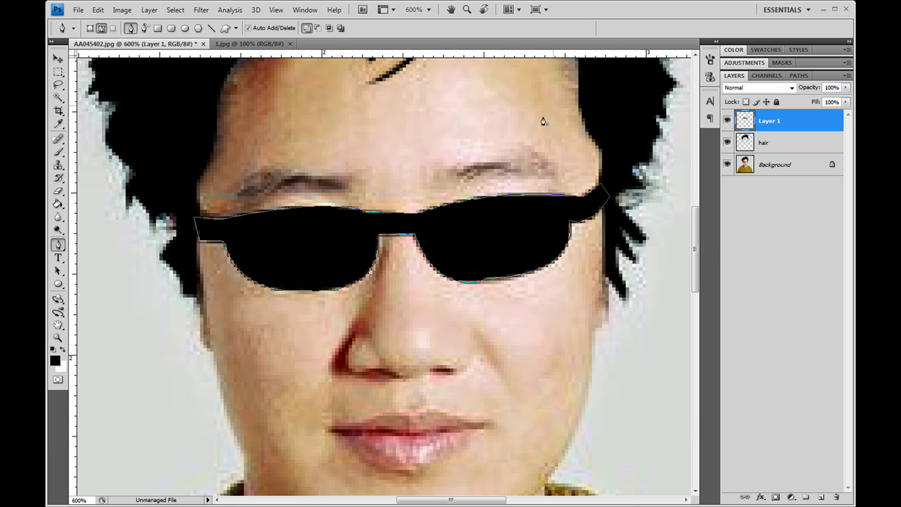
Delete the glasses path, hide and rename the layer 'glass', then begin tracing the left lens
right_click(480, 243)
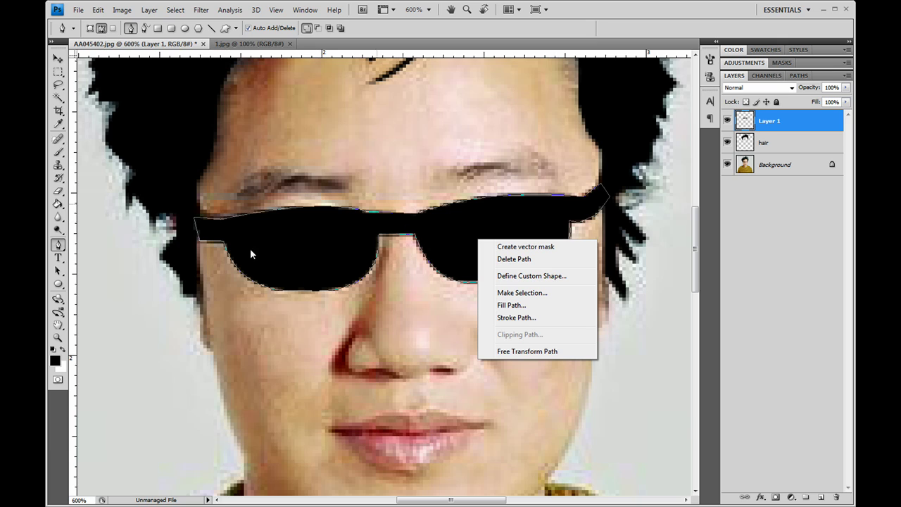
left_click(514, 259)
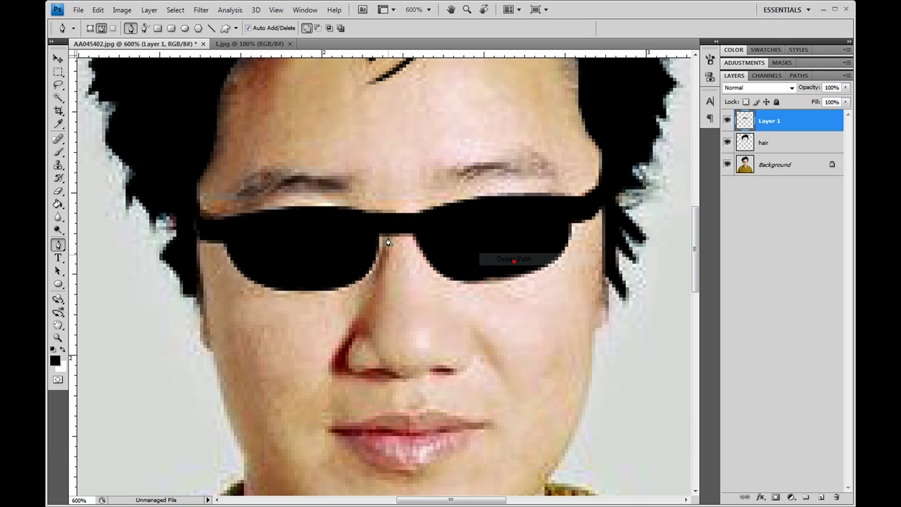
left_click(727, 120)
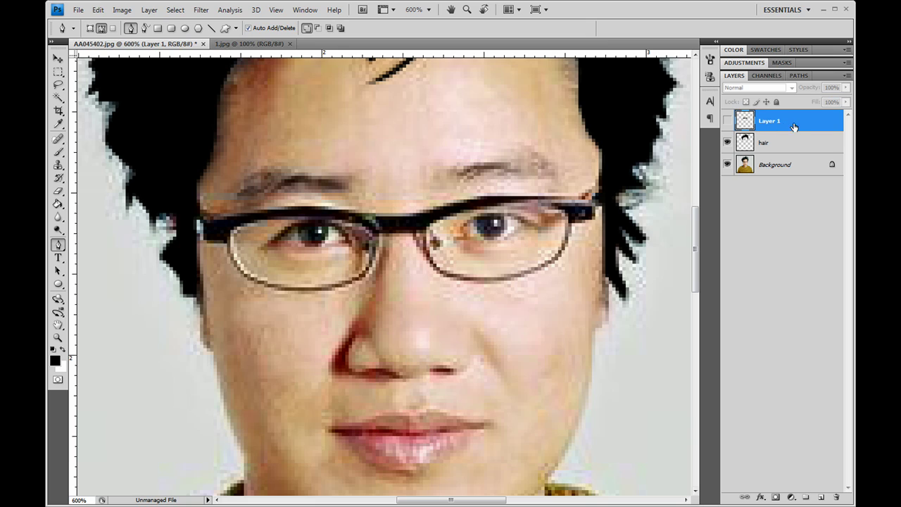
double_click(771, 121)
type("glass")
key("Return")
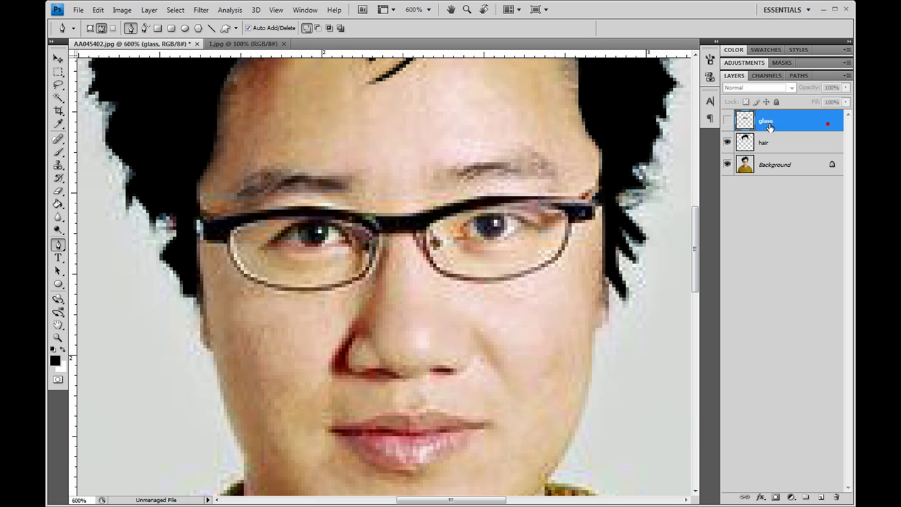
left_click(233, 231)
left_click_drag(365, 269, 508, 224)
Finish and close the curved path around the left lens
key("ctrl+z")
left_click_drag(300, 282, 382, 285)
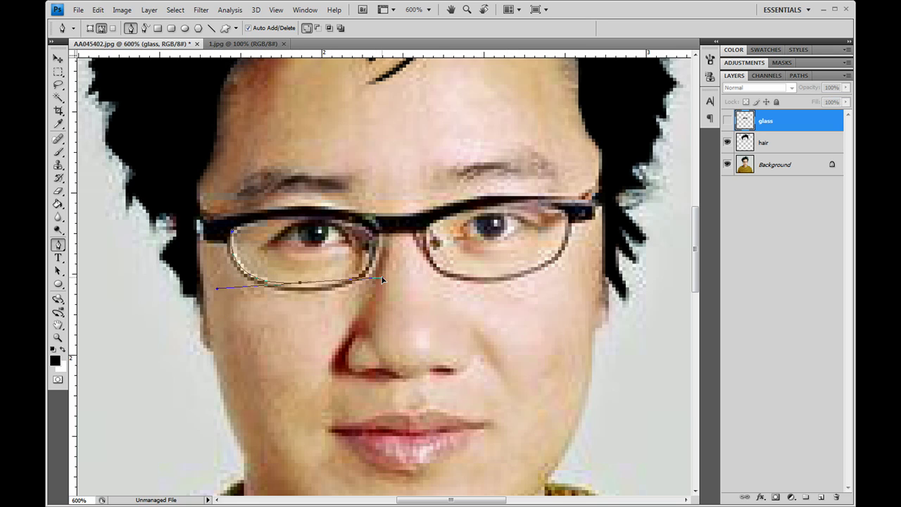
left_click(301, 284)
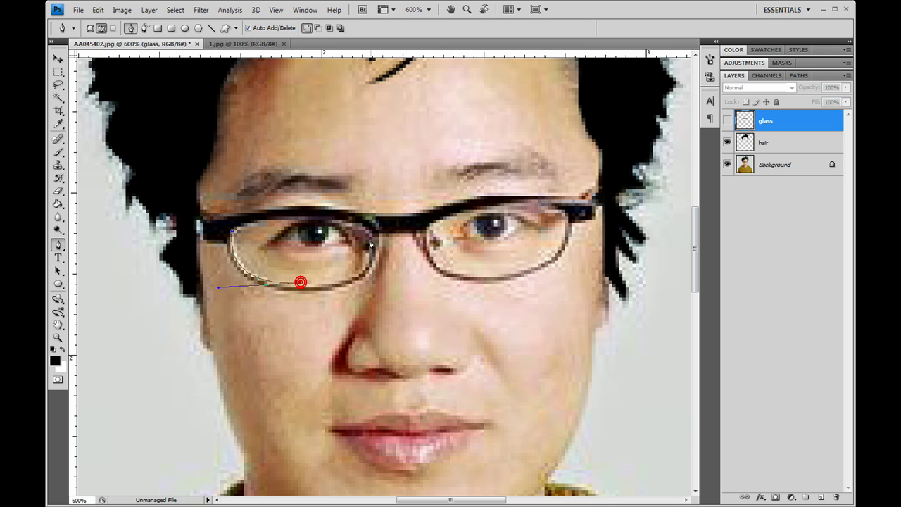
left_click_drag(371, 235, 373, 175)
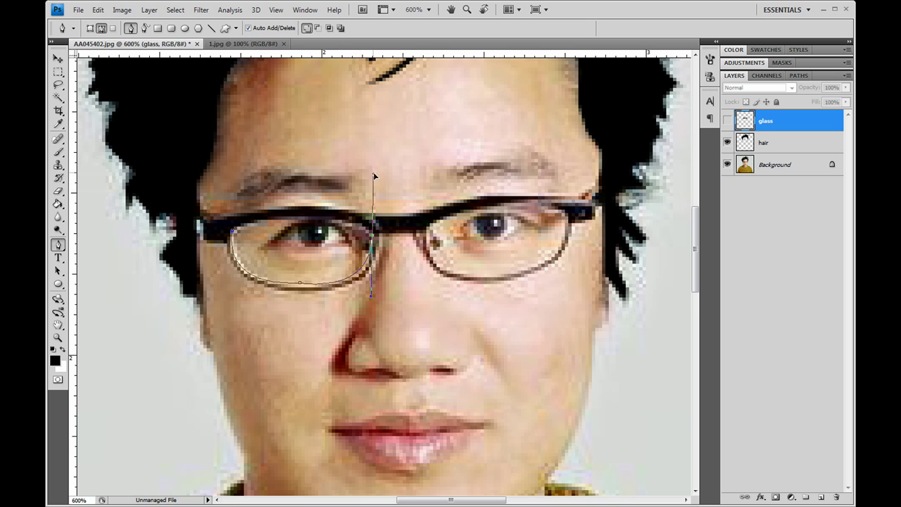
left_click(373, 236)
left_click_drag(232, 230, 133, 272)
Turn the lens path into a selection, delete it from the glass layer, deselect, and hide the layer
right_click(285, 235)
left_click(362, 287)
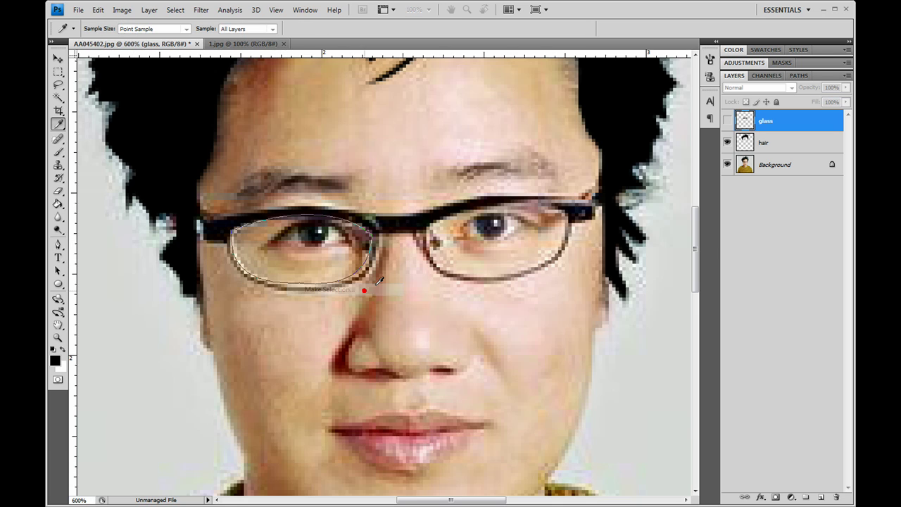
left_click(529, 156)
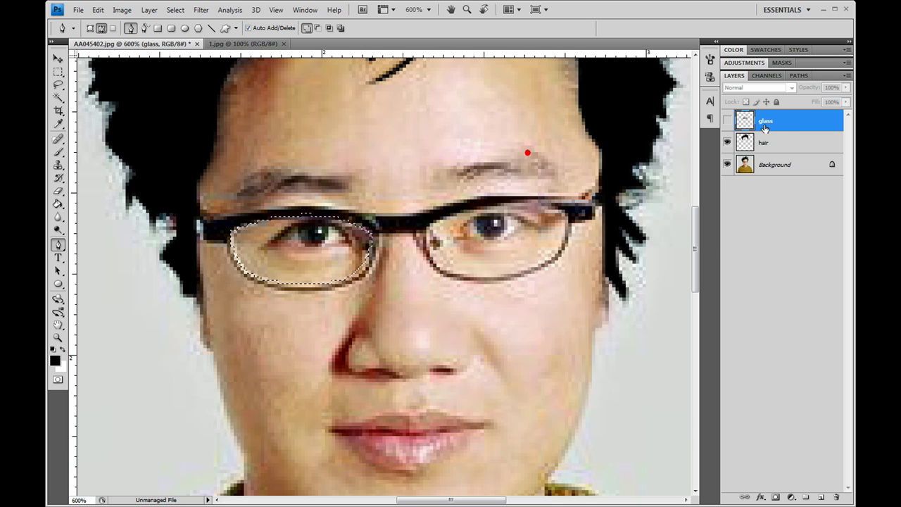
left_click(727, 120)
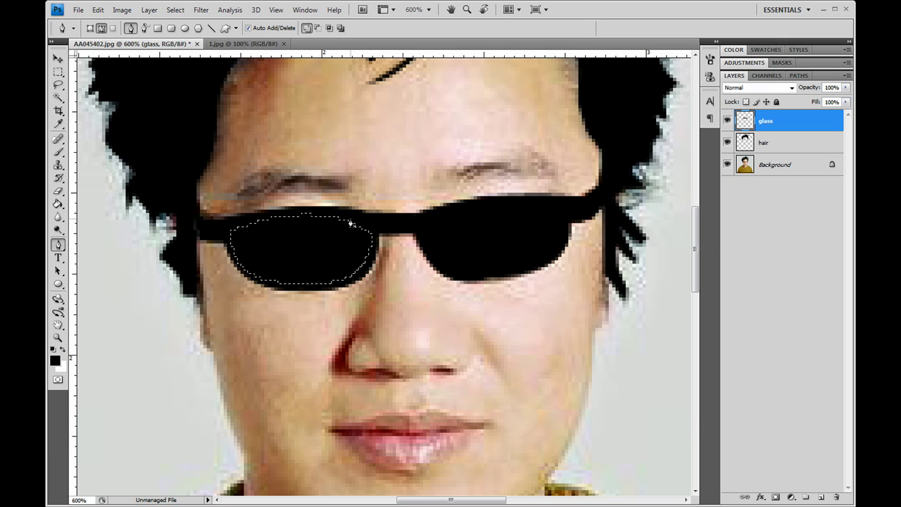
key("Delete")
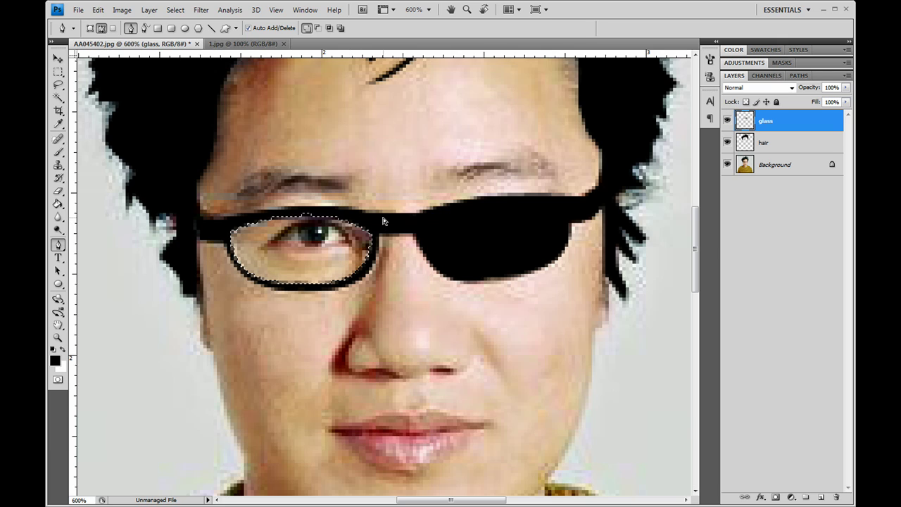
key("ctrl+d")
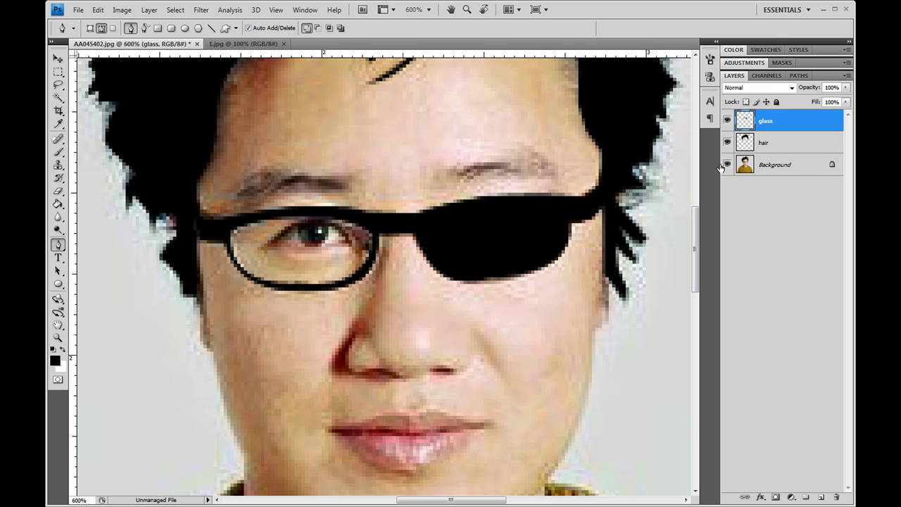
left_click(727, 122)
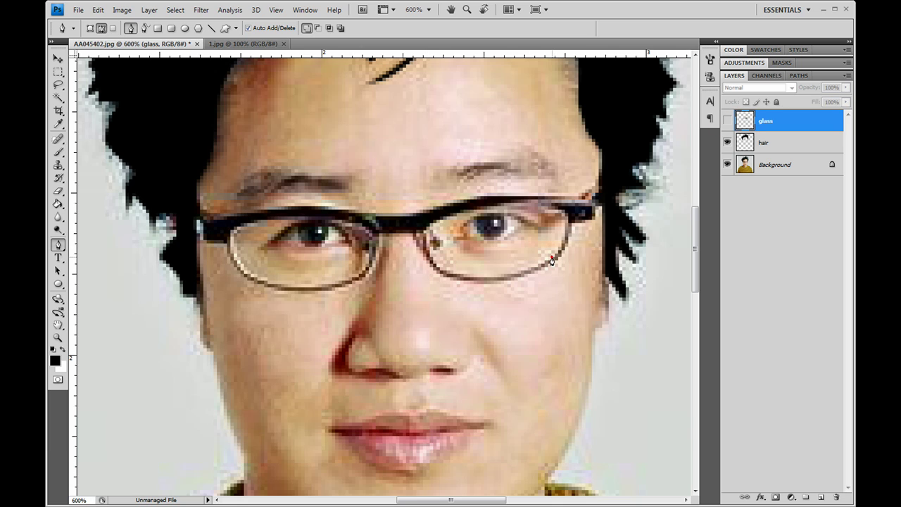
Trace a curved path around the right lens
left_click_drag(550, 258, 621, 202)
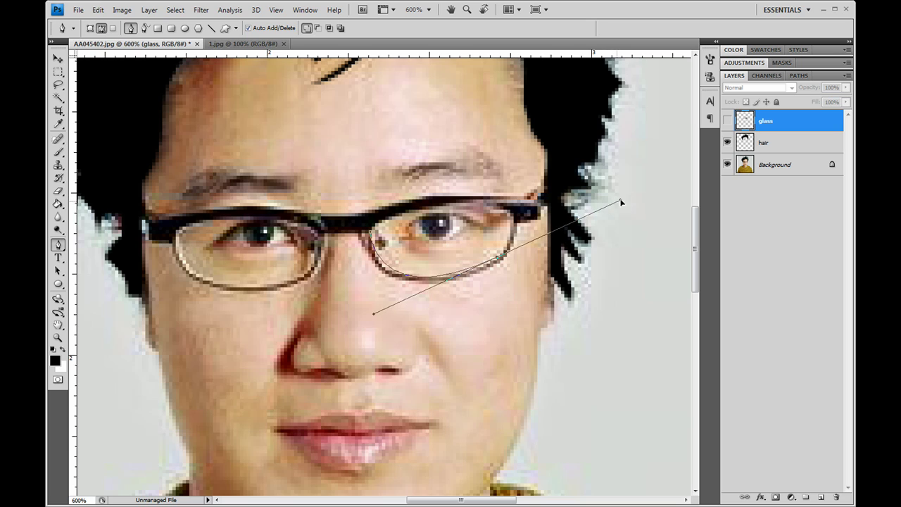
left_click(501, 259, "alt")
left_click_drag(450, 203, 377, 254)
left_click(451, 205, "alt")
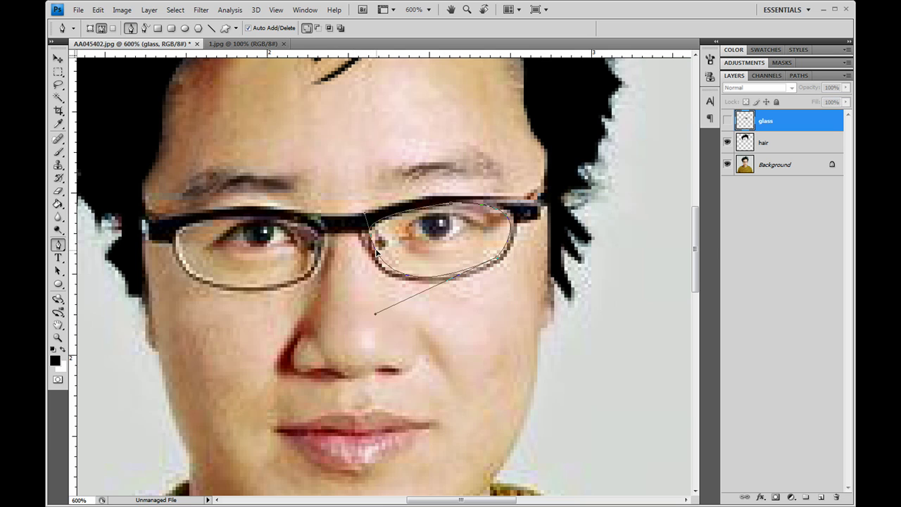
Select the right lens, clear it from the visible glass layer, preview without the photo, and deselect
right_click(439, 206)
left_click(490, 287)
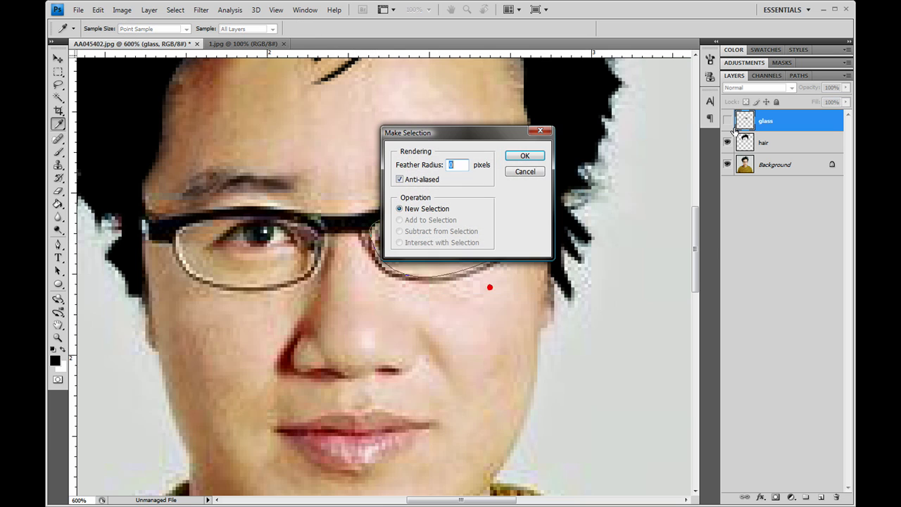
left_click(538, 160)
left_click(727, 120)
key("alt+BackSpace")
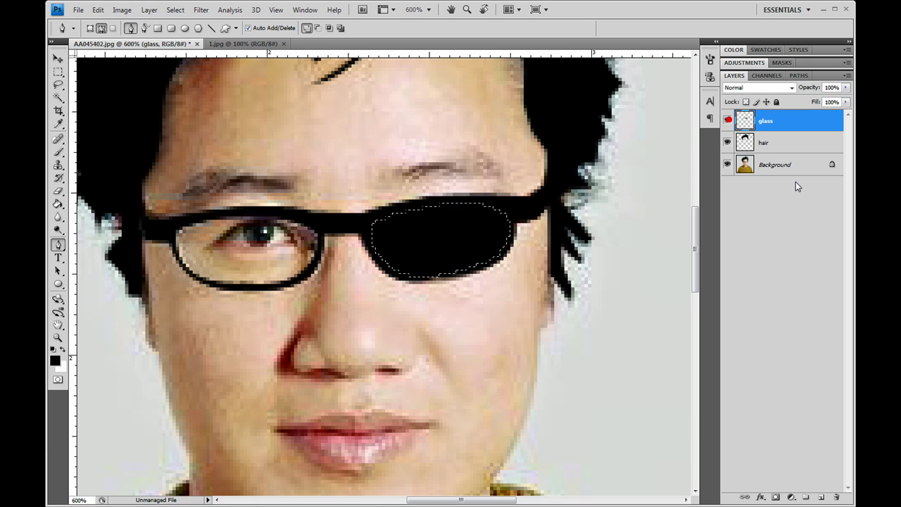
key("ctrl+z")
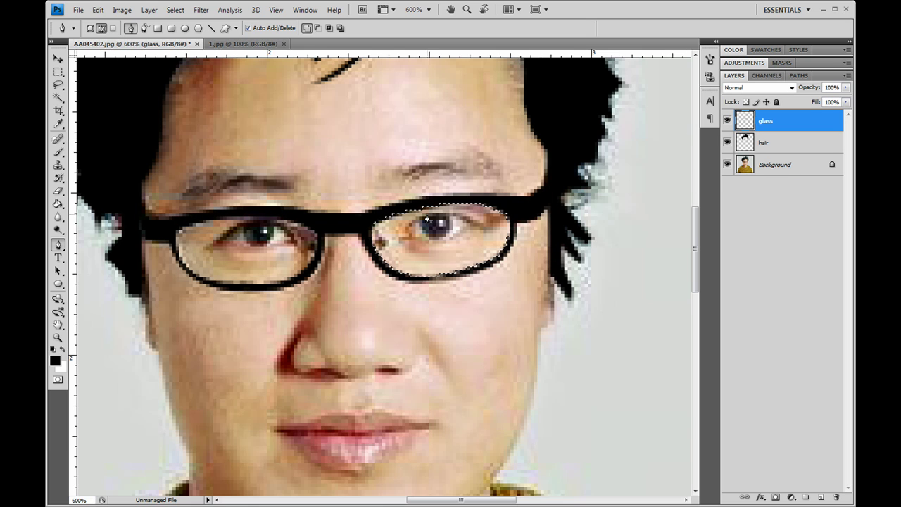
left_click(734, 163)
left_click(729, 164)
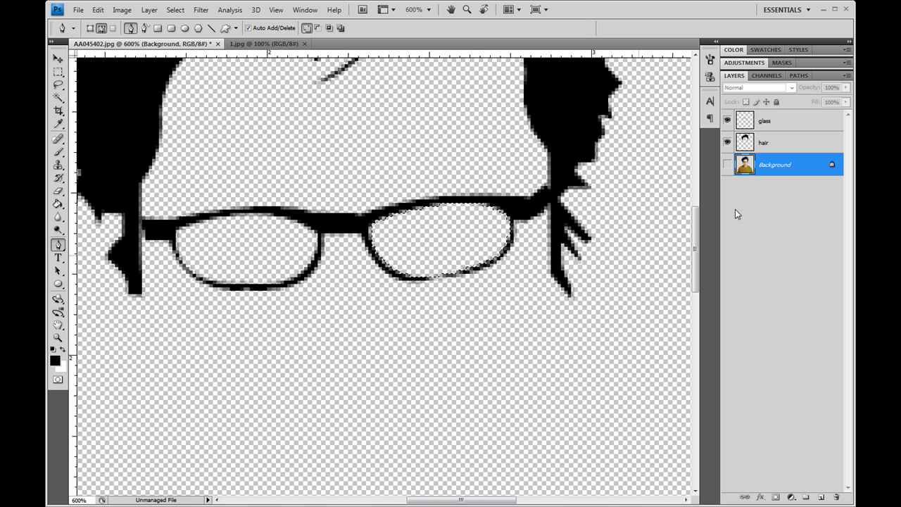
left_click(727, 164)
left_click(779, 122)
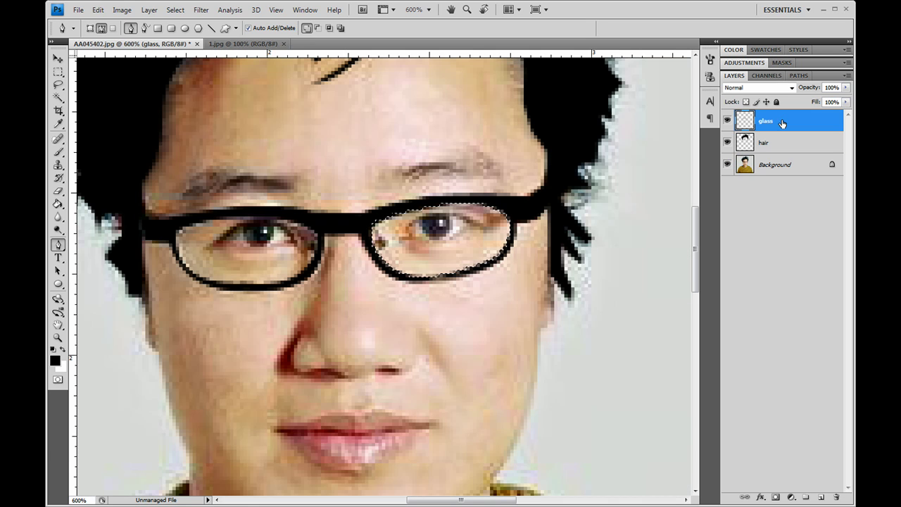
key("ctrl+d")
Add a new layer above 'glass' and name it 'eyes'
left_click(819, 498)
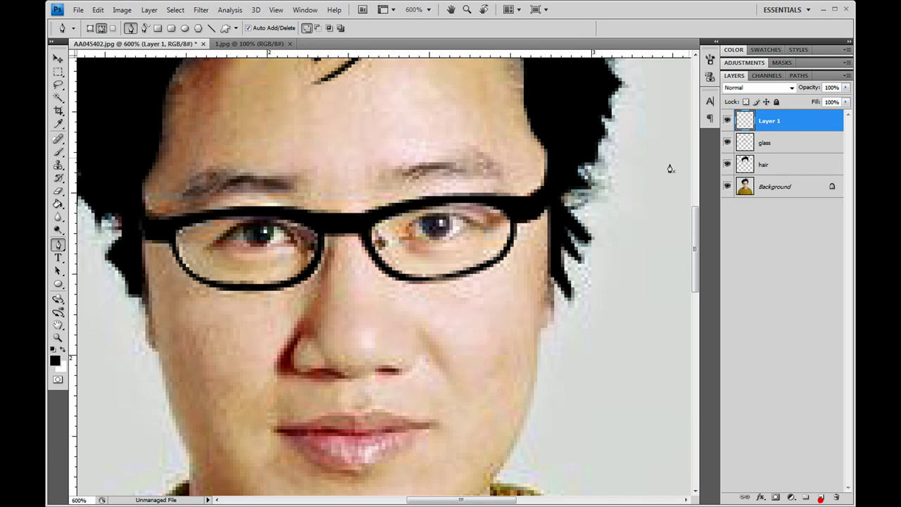
double_click(768, 122)
type("eyes")
key("Return")
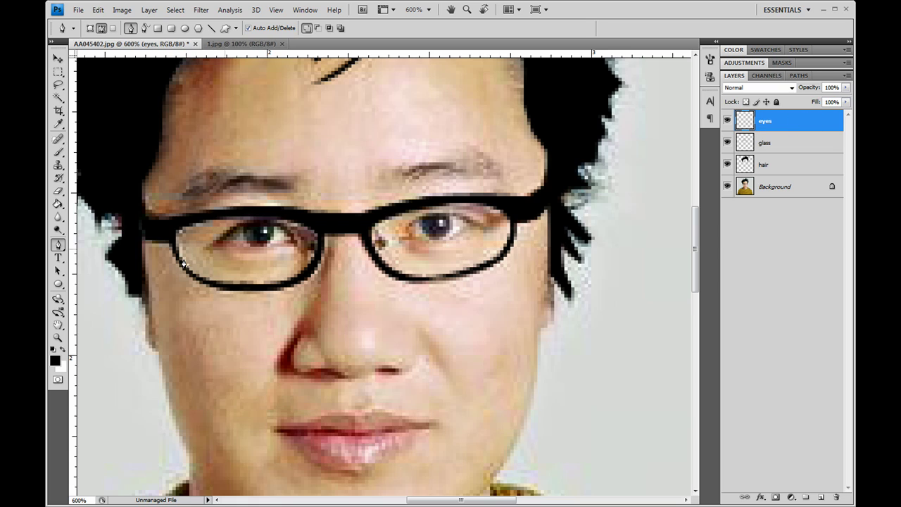
Draw a curved Pen path along the left eye, stroke it with the pencil, then delete the path
left_click(211, 245)
left_click_drag(297, 241, 338, 292)
left_click(216, 247)
key("ctrl+z")
right_click(254, 227)
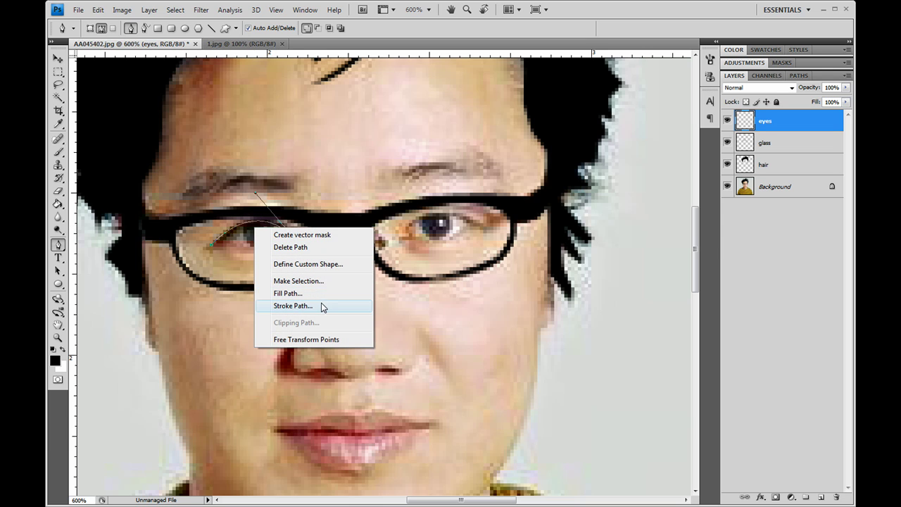
left_click(323, 307)
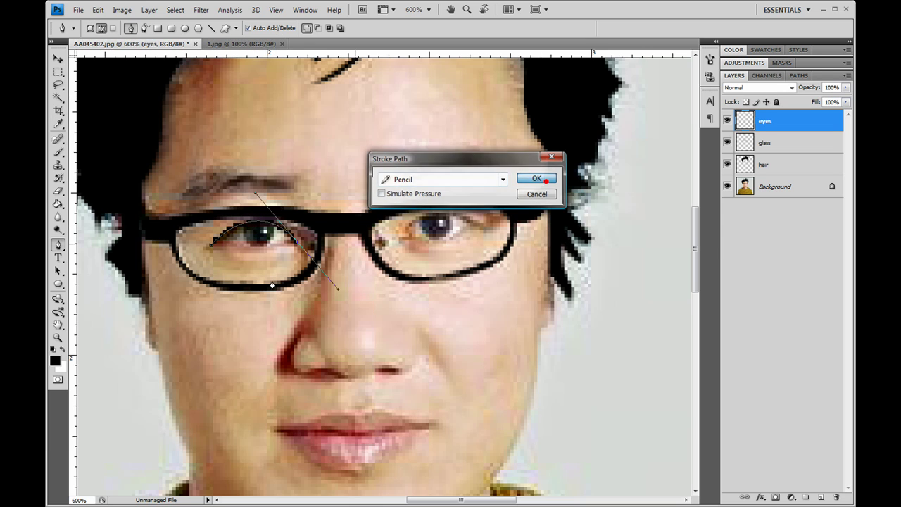
left_click(539, 178)
right_click(249, 236)
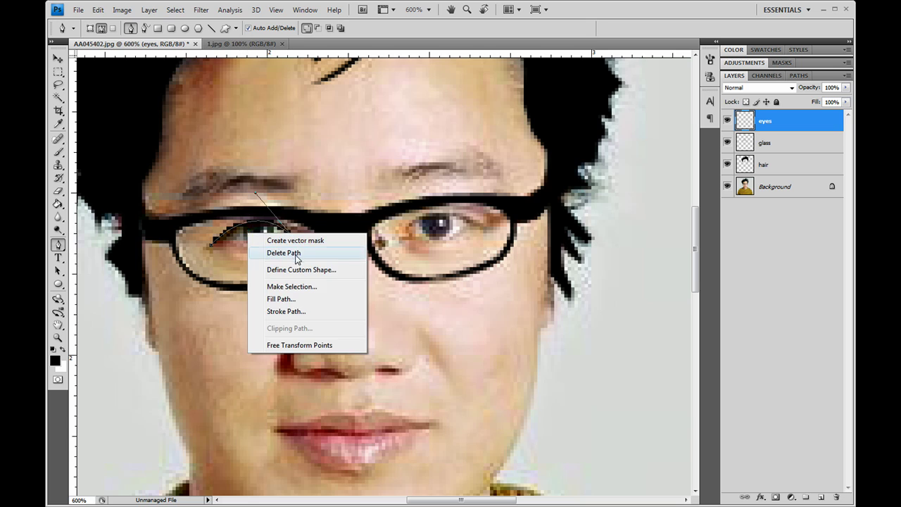
left_click(298, 254)
Add a second curved upper-eyelid line on the left eye in black pencil and remove its path
left_click(214, 243)
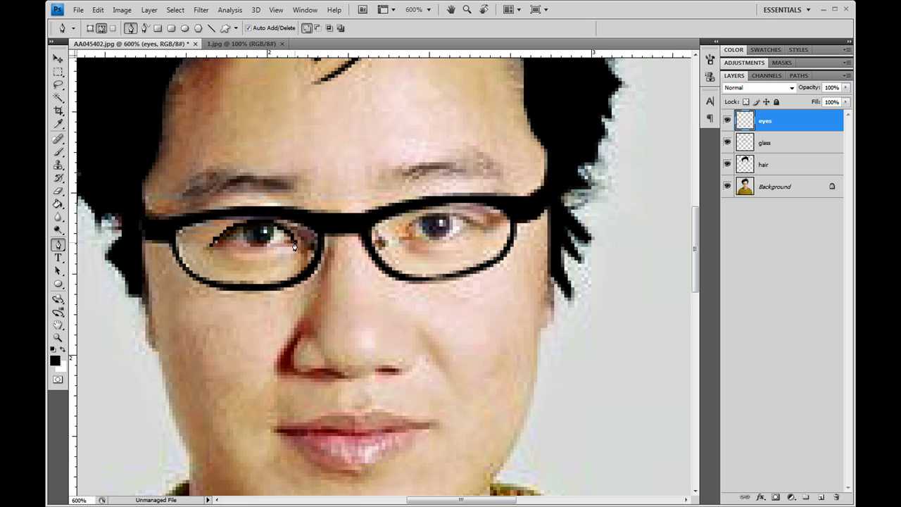
left_click_drag(295, 242, 314, 231)
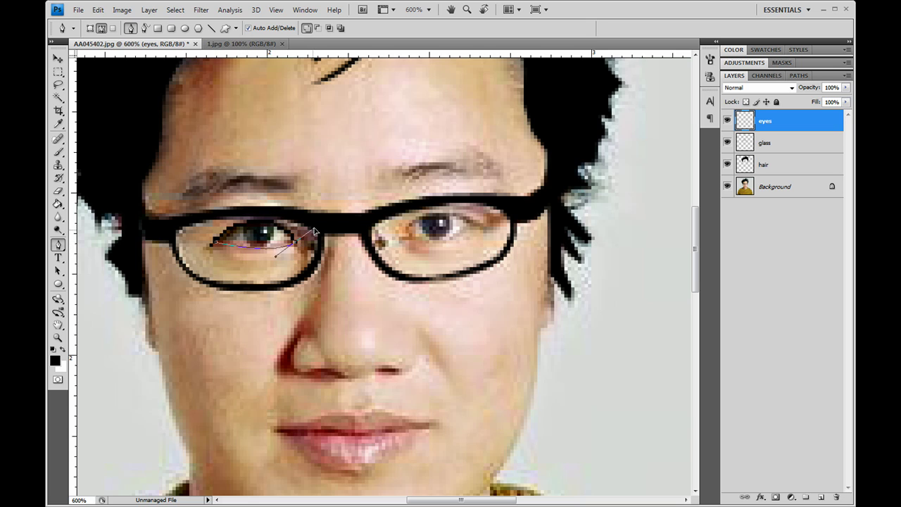
right_click(267, 252)
left_click(329, 317)
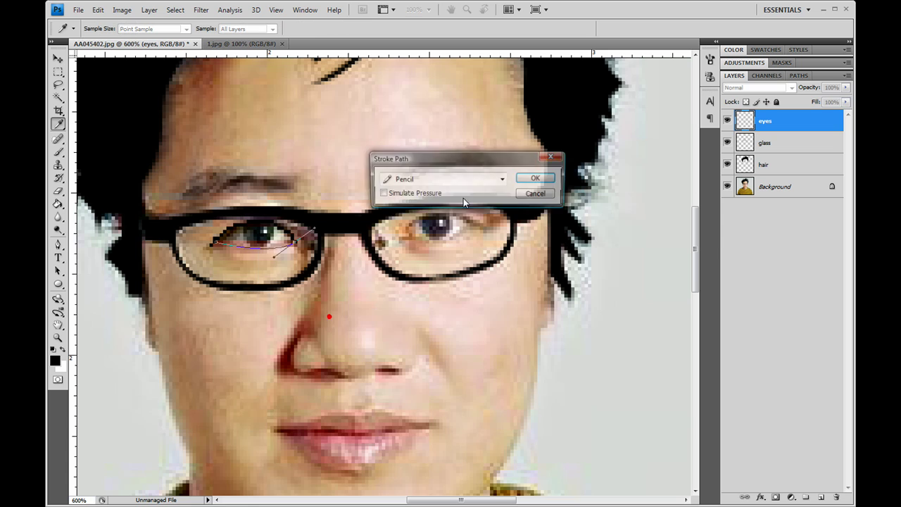
left_click(536, 178)
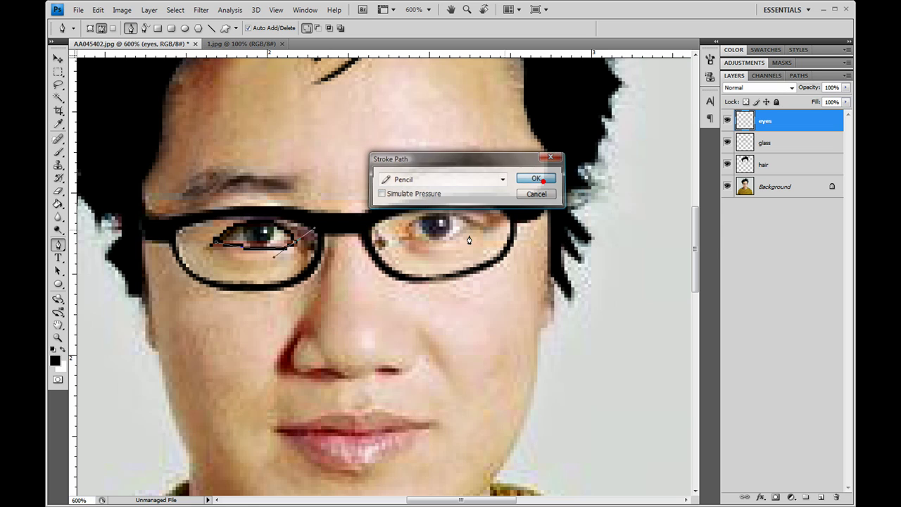
right_click(285, 257)
left_click(339, 275)
Stroke a black pencil line along the right eye's lid and discard the path
left_click(404, 233)
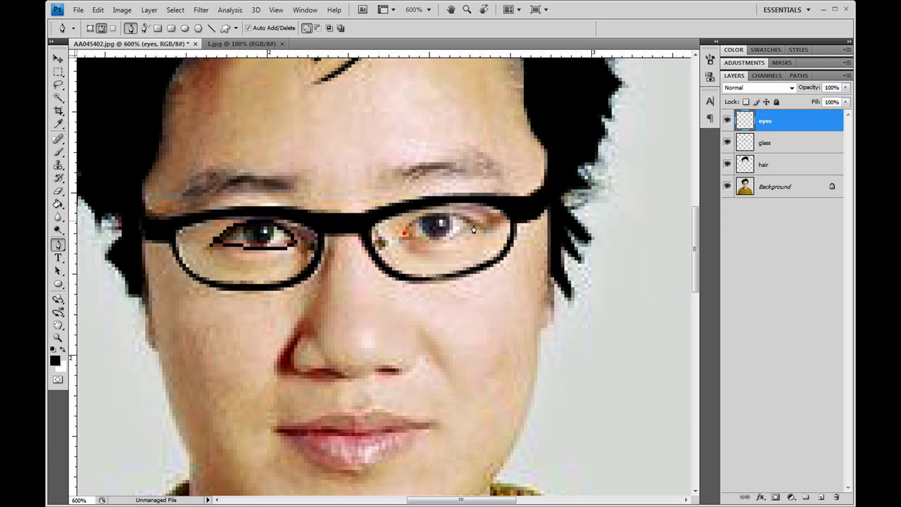
left_click_drag(477, 226, 537, 254)
right_click(437, 226)
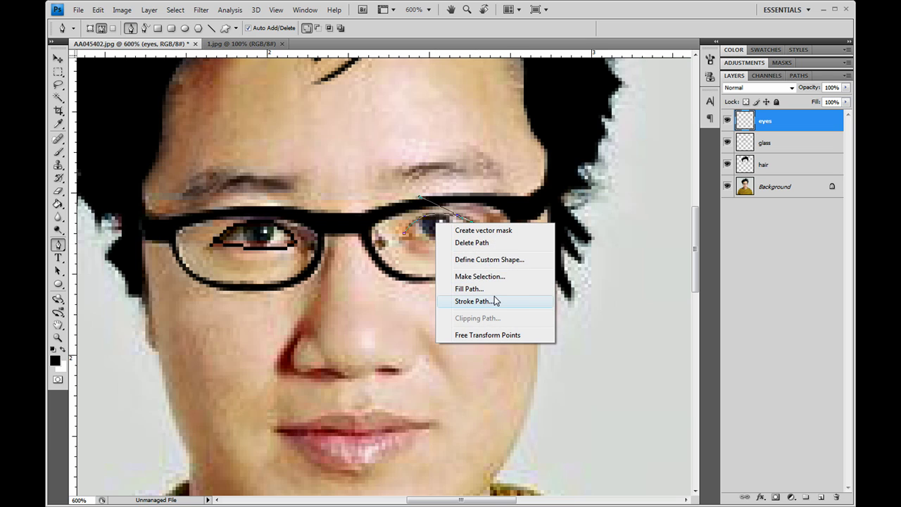
left_click(497, 298)
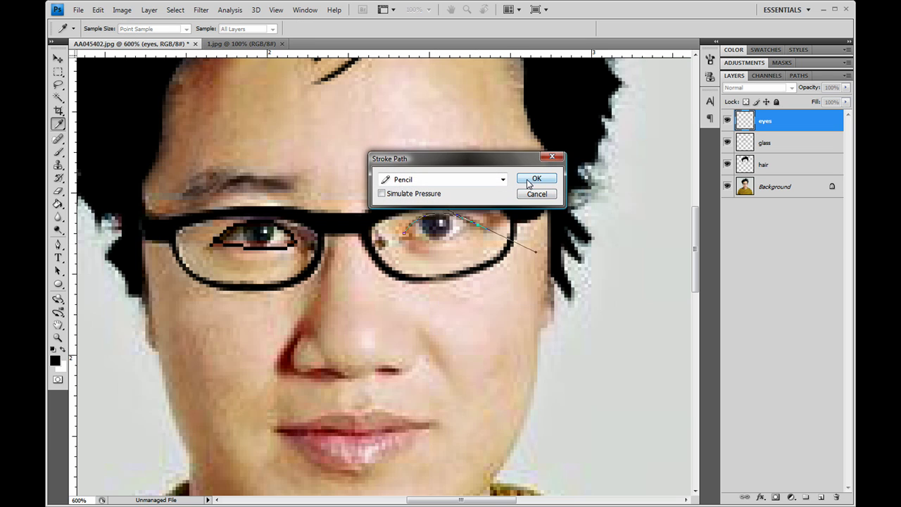
left_click(529, 180)
right_click(410, 237)
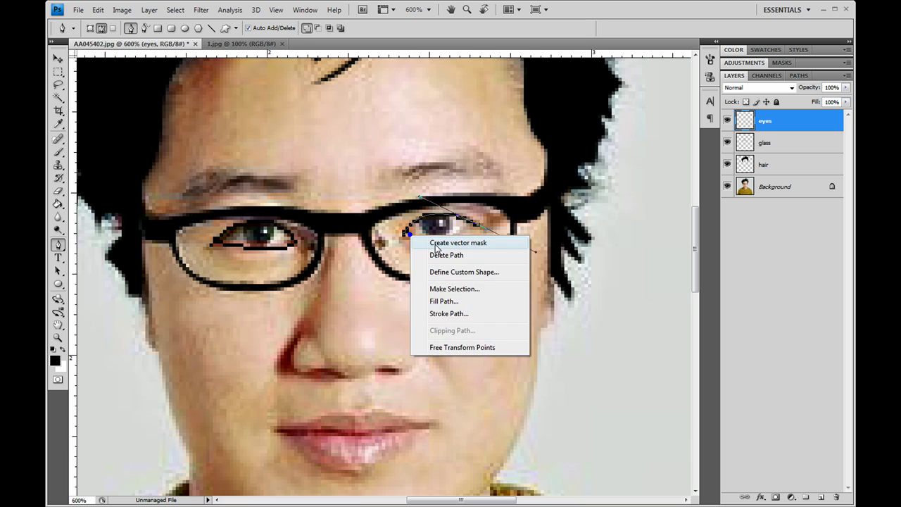
left_click(444, 255)
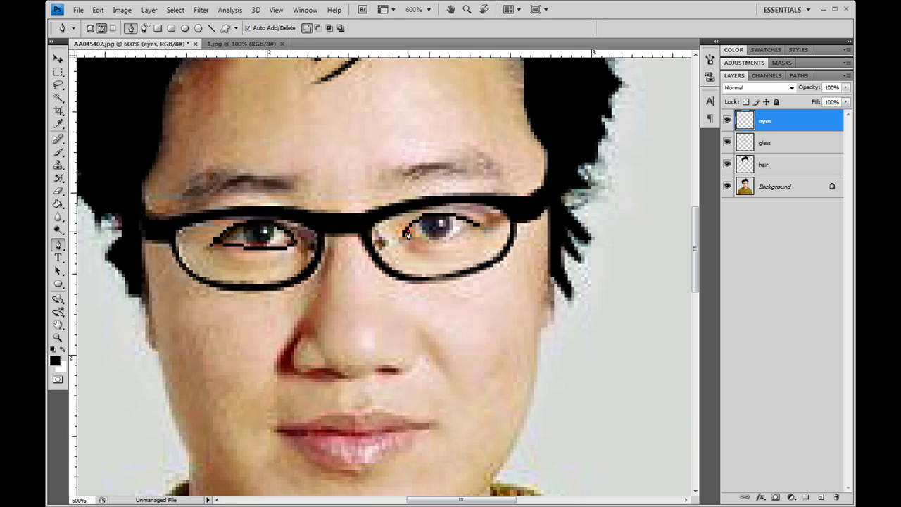
Add another curved pencil line across the right eye and discard its path
left_click_drag(467, 223, 489, 195)
right_click(442, 225)
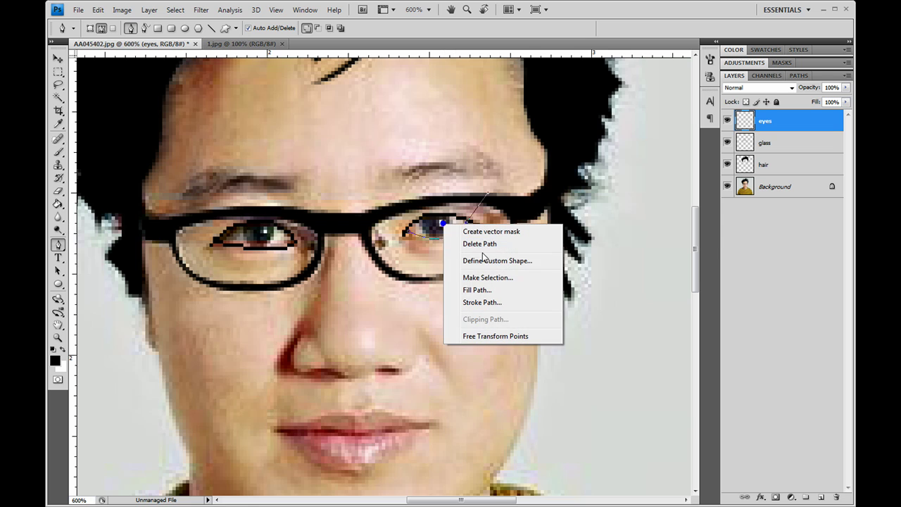
left_click(496, 299)
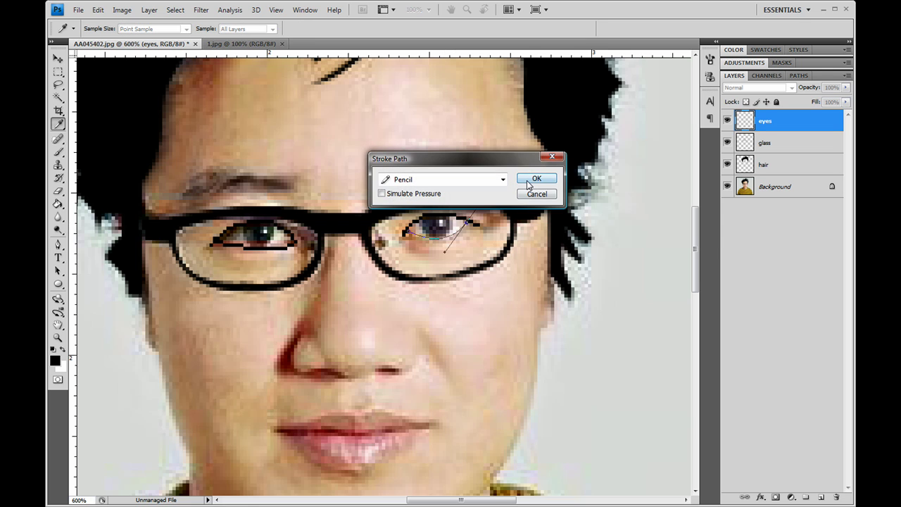
left_click(527, 177)
right_click(441, 223)
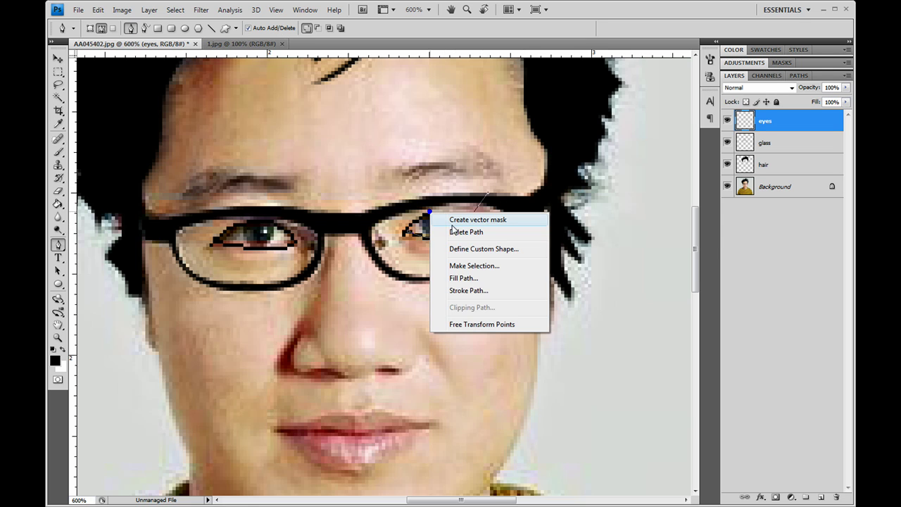
left_click(459, 233)
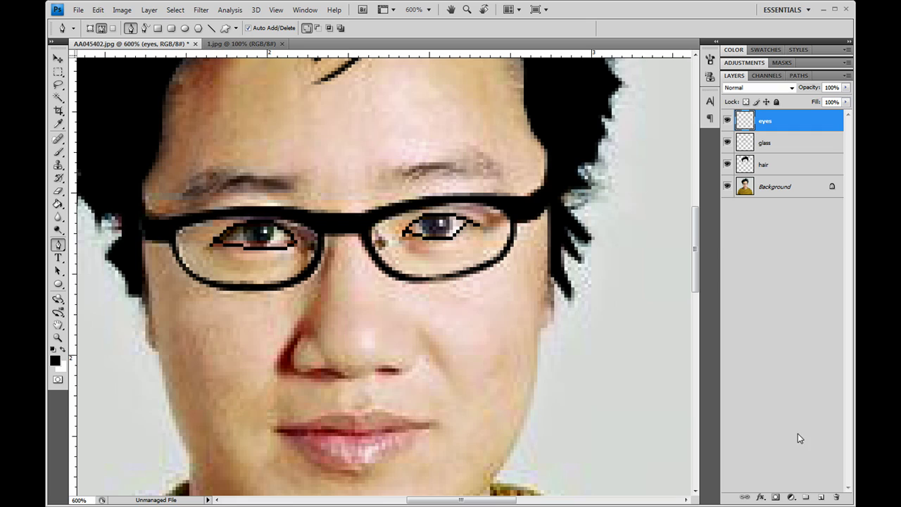
Add a new layer above 'eyes' and name it 'iris'
left_click(809, 498)
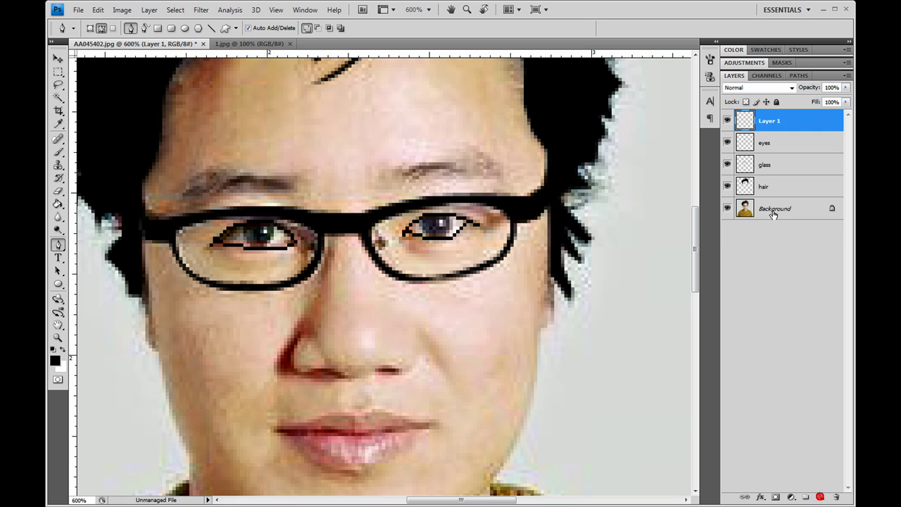
double_click(769, 123)
type("l")
left_click(808, 121)
Draw an ellipse path over the left iris and fill it with black
left_click_drag(58, 283, 132, 302)
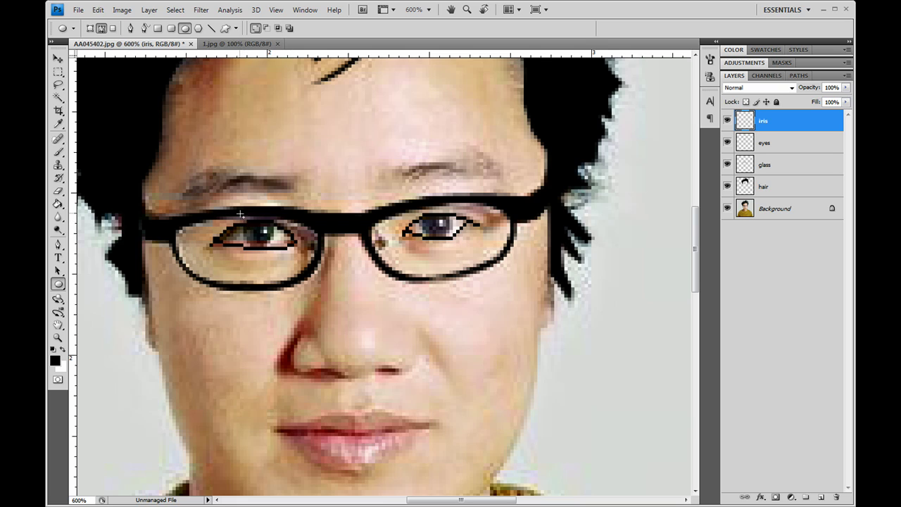
left_click_drag(246, 219, 278, 250)
right_click(259, 230)
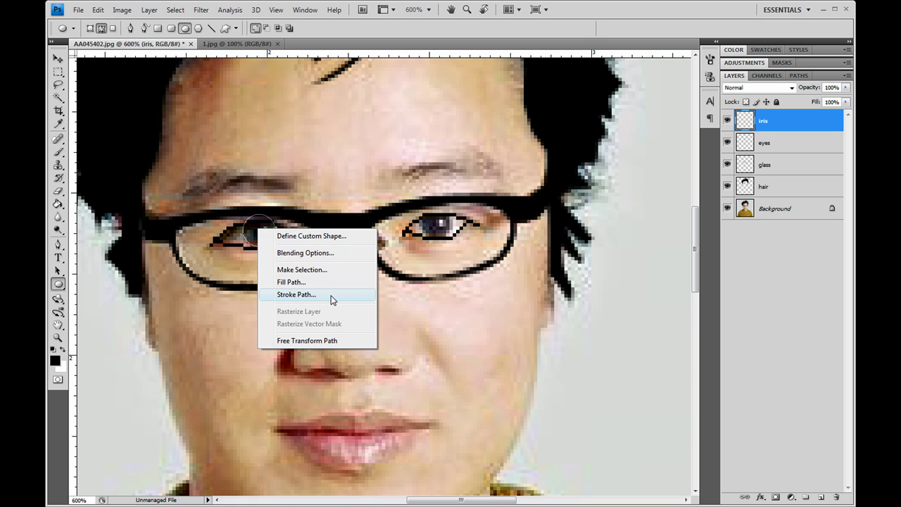
left_click(291, 282)
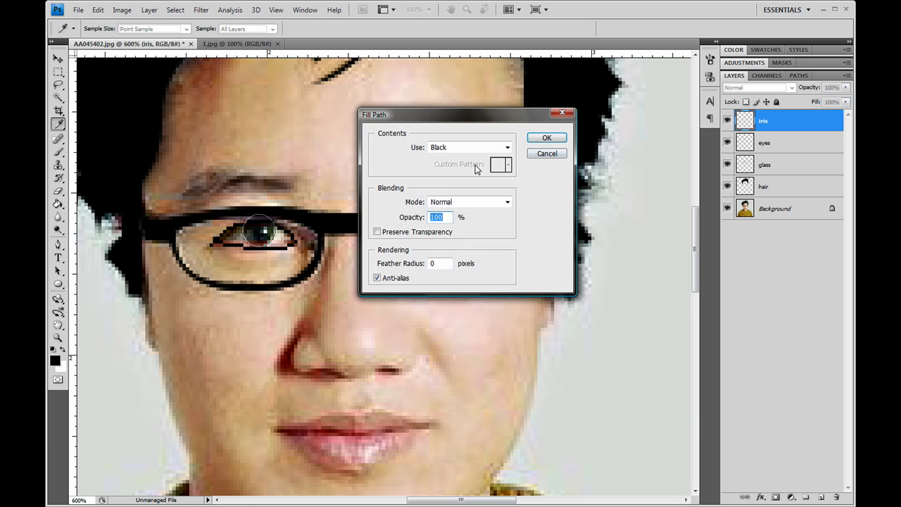
left_click(546, 137)
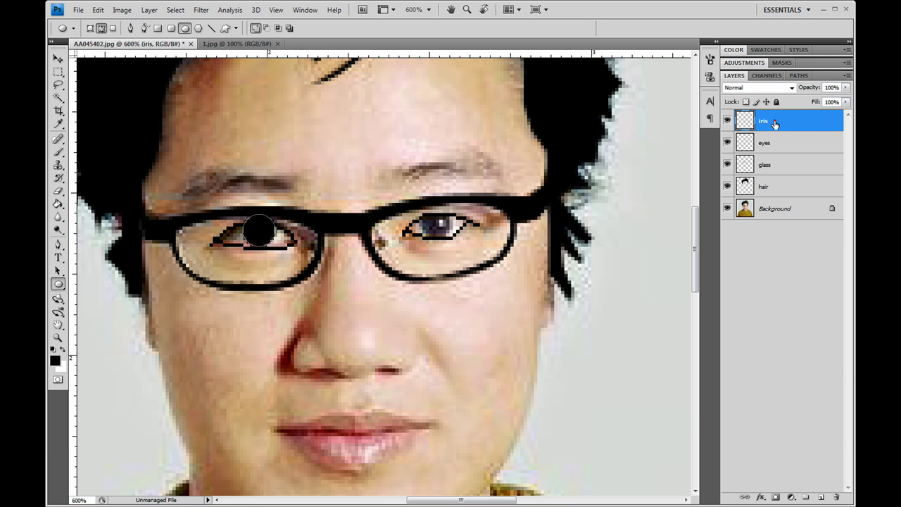
Duplicate the iris layer and move the copy onto the right eye
left_click_drag(774, 124, 820, 497)
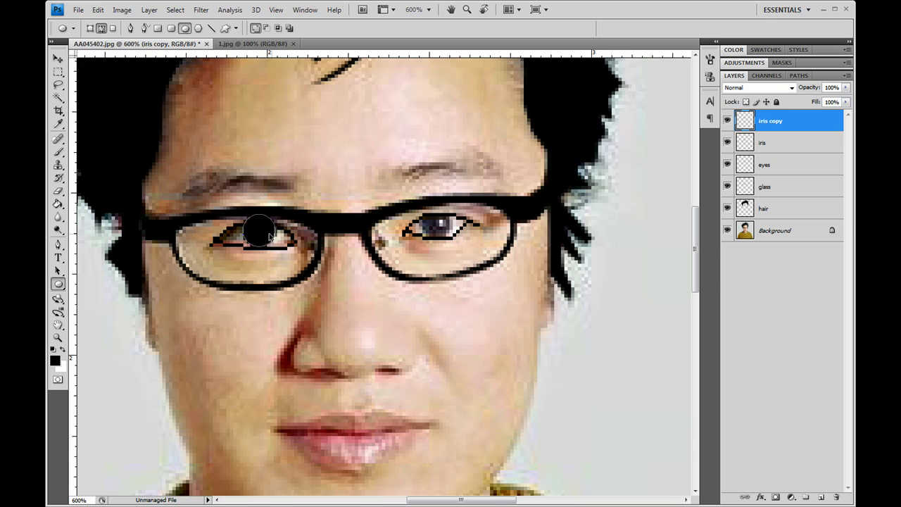
left_click(58, 72)
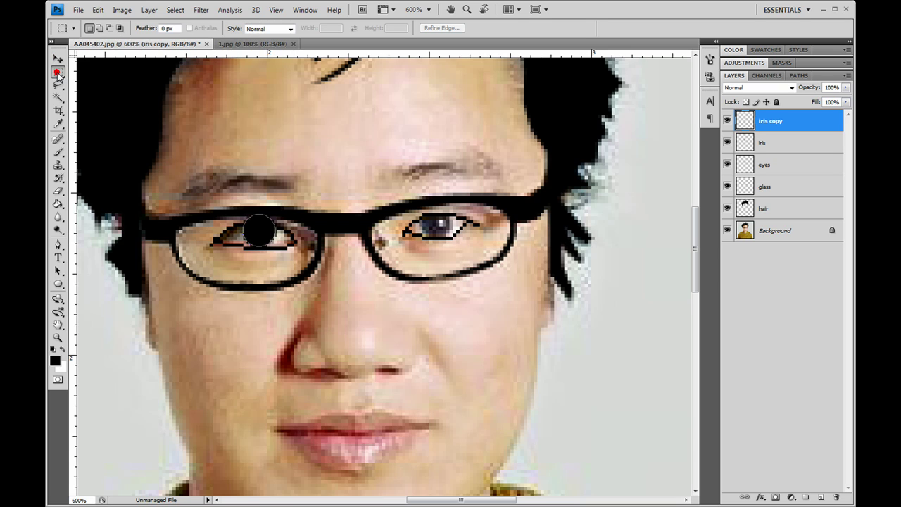
left_click(58, 73)
left_click(119, 71)
left_click_drag(264, 238, 445, 232)
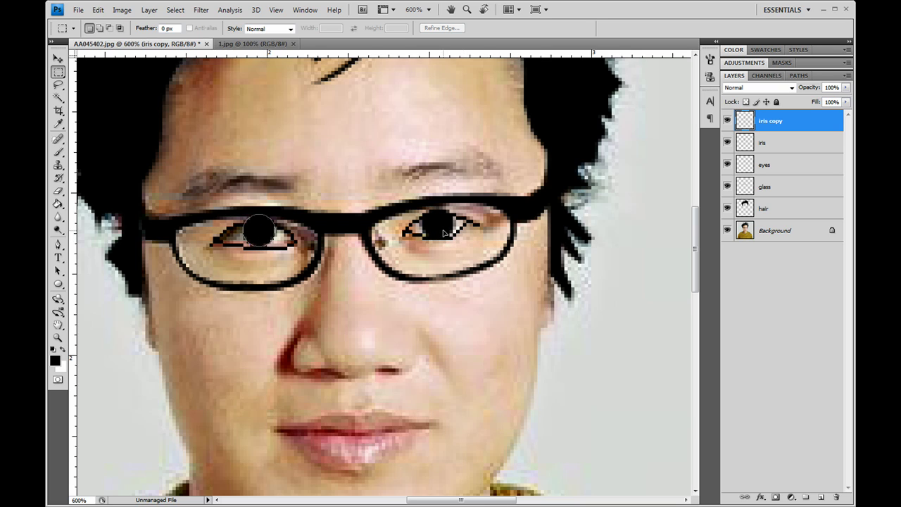
Delete the leftover circle path and erase the iris overflow above both eyes
left_click(777, 139)
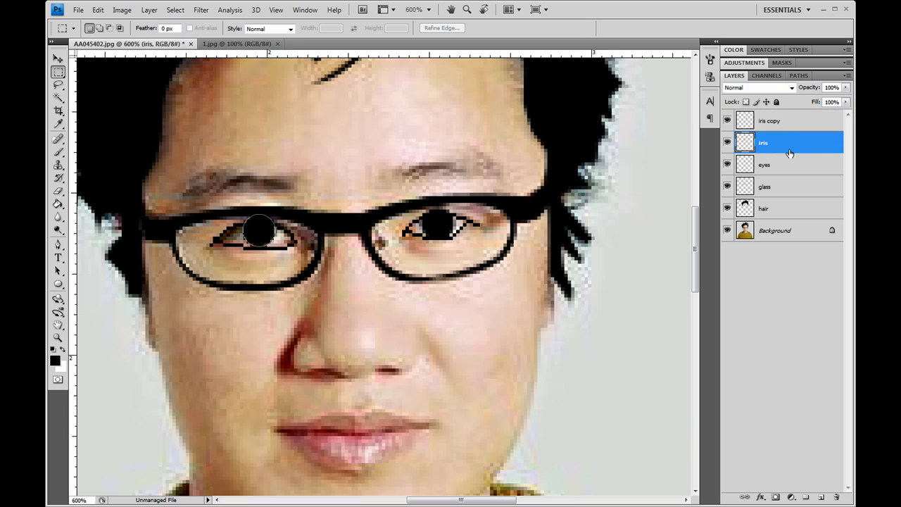
left_click(58, 244)
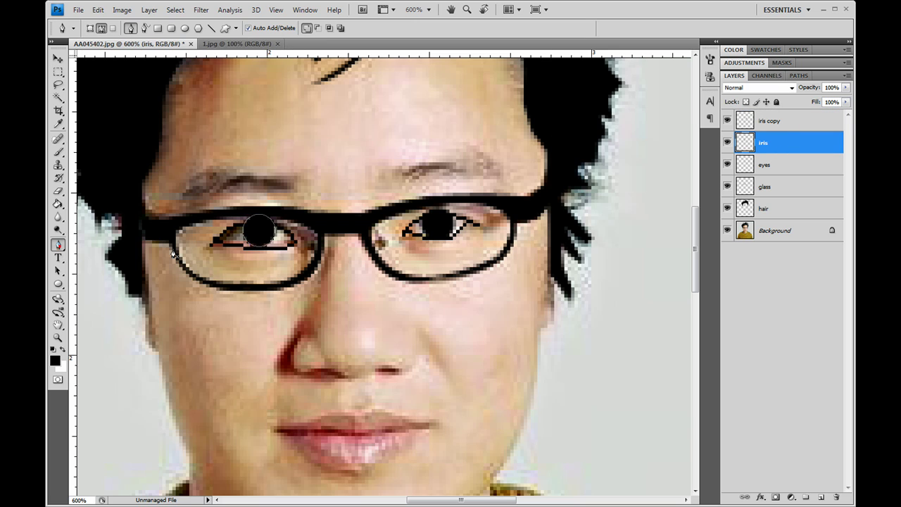
right_click(259, 232)
left_click(301, 252)
left_click(58, 191)
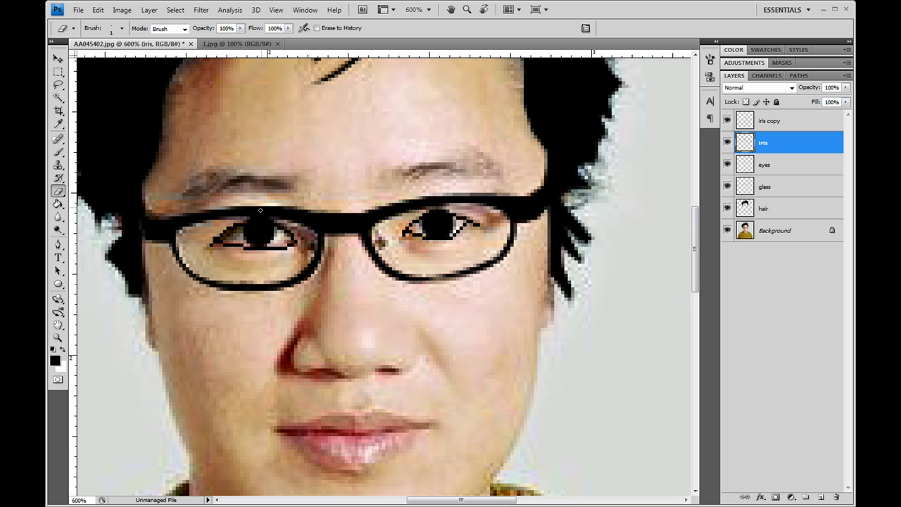
left_click_drag(241, 213, 279, 219)
left_click(787, 122)
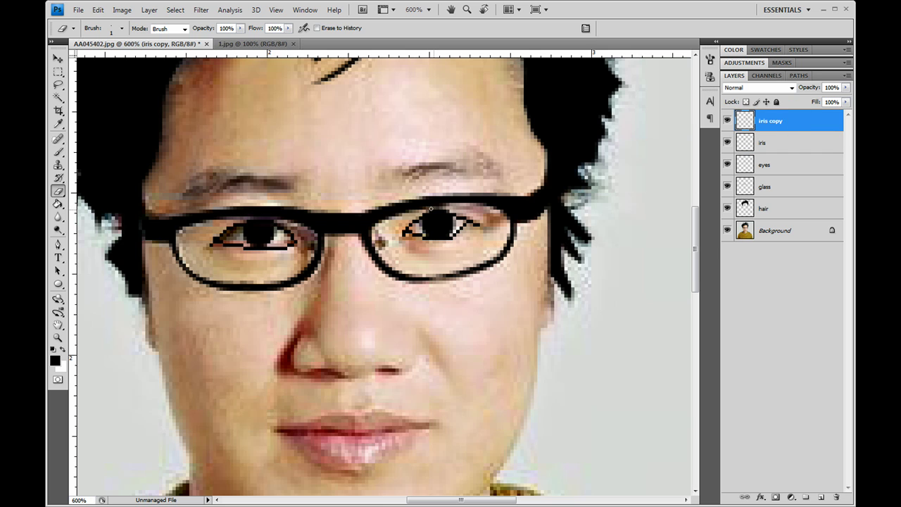
left_click_drag(426, 209, 449, 210)
left_click(727, 231)
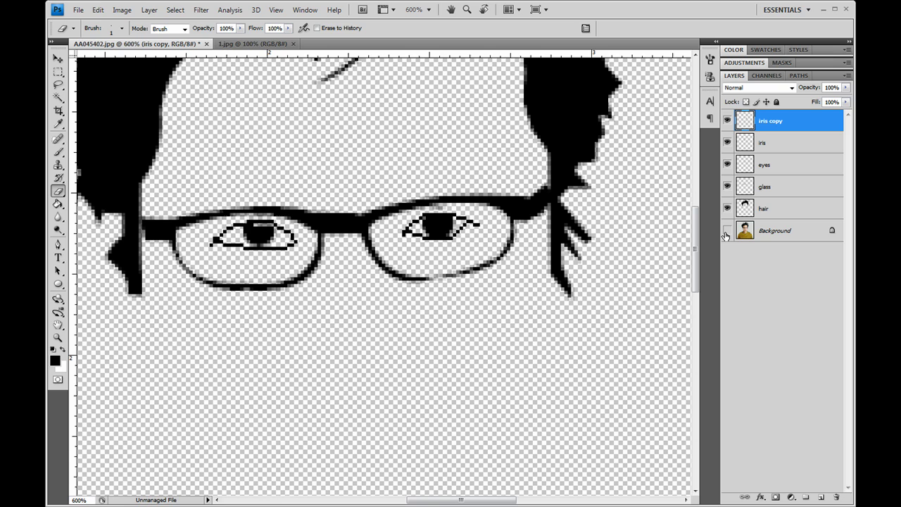
left_click(726, 232)
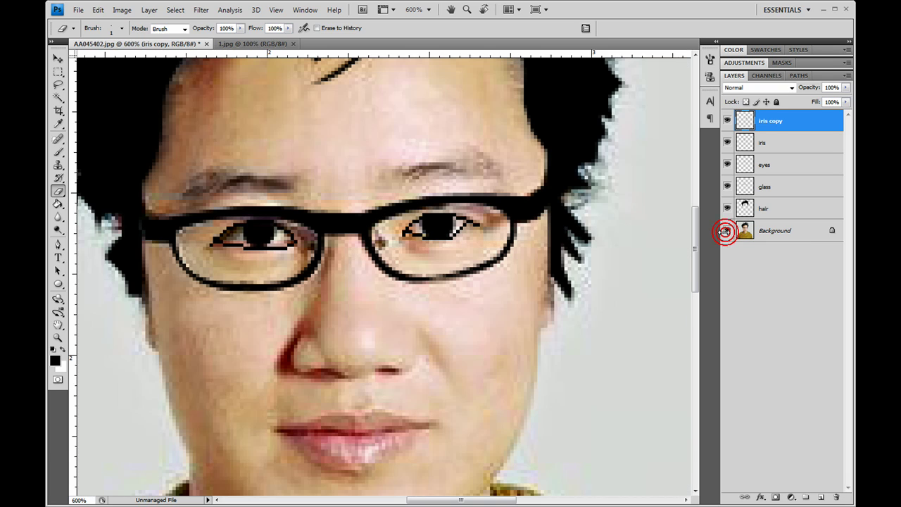
left_click(58, 151)
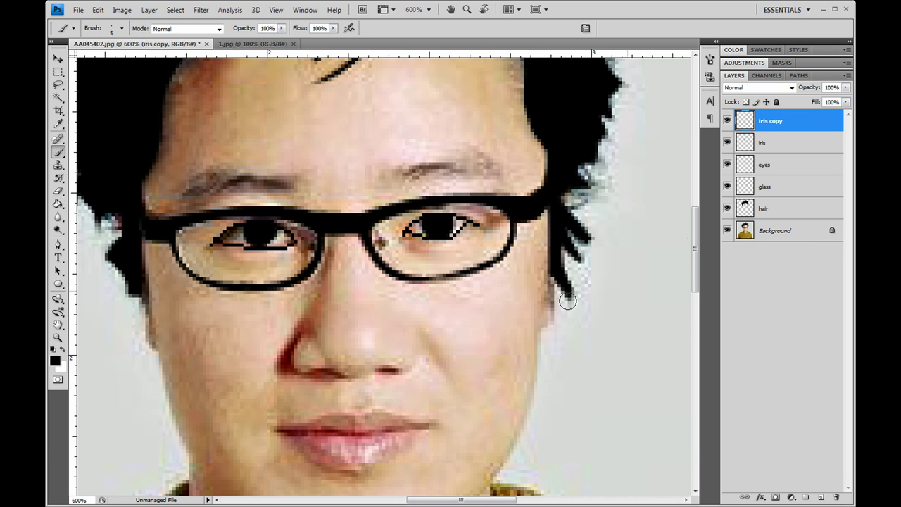
Add a new top layer named 'ref' and hide both iris layers
left_click(821, 497)
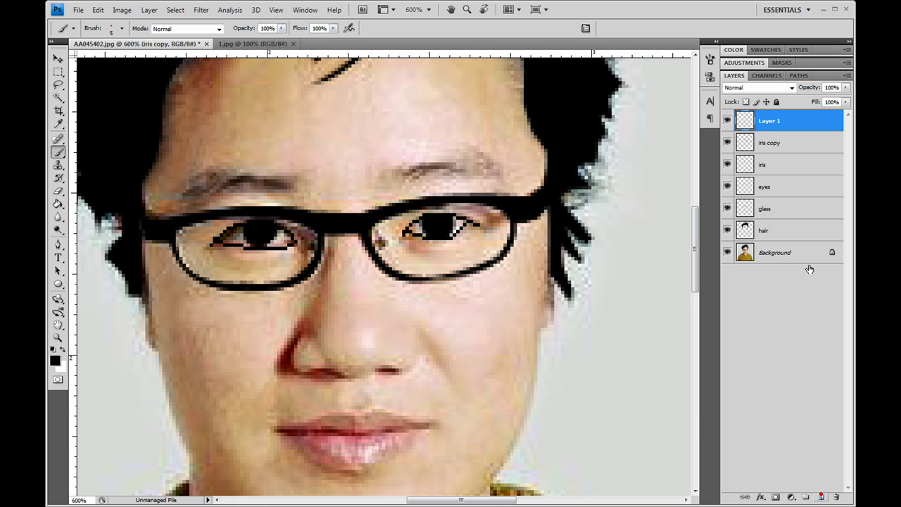
double_click(770, 121)
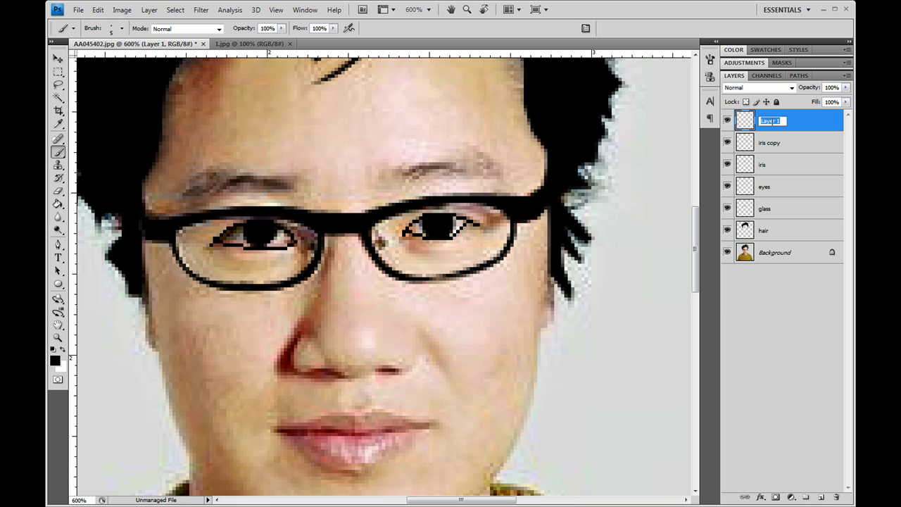
type("ref")
key("Return")
left_click(809, 125)
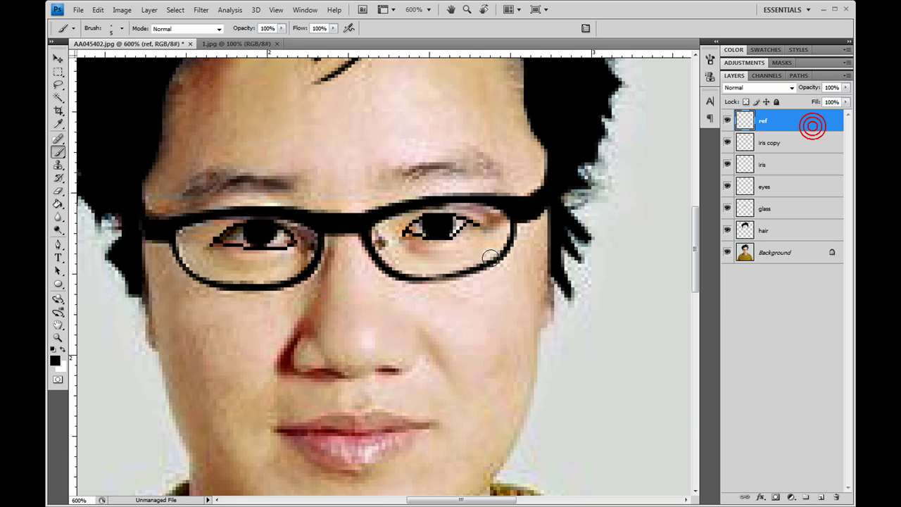
left_click(727, 143)
left_click(727, 164)
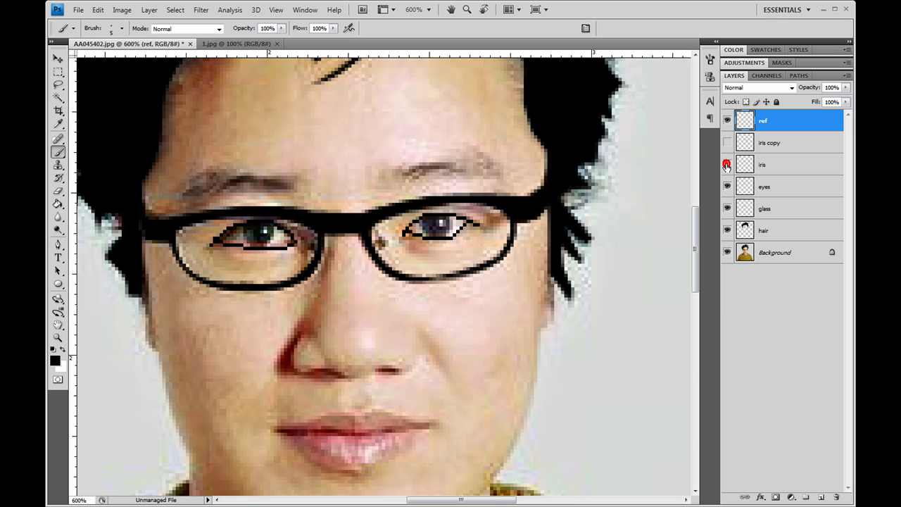
Draw an ellipse path over the eye and fill it with white
left_click(57, 284)
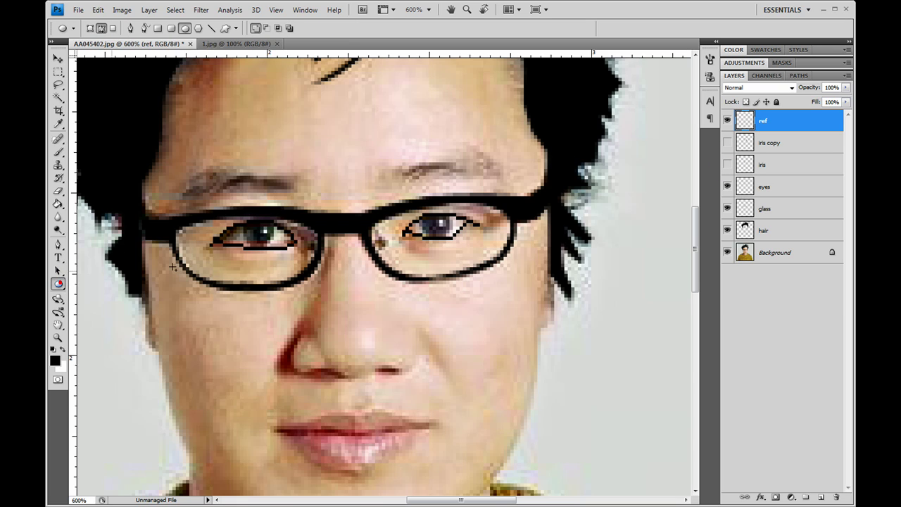
left_click(261, 227)
right_click(266, 231)
left_click(357, 287)
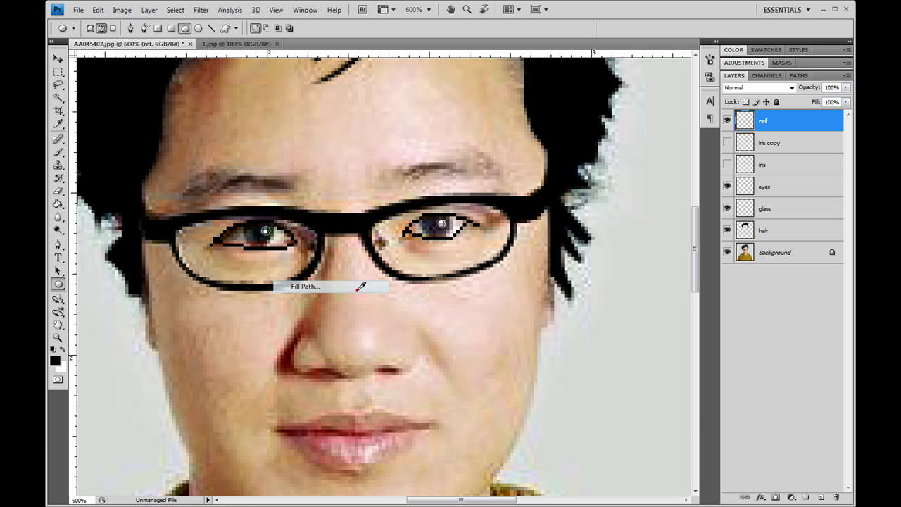
left_click(492, 147)
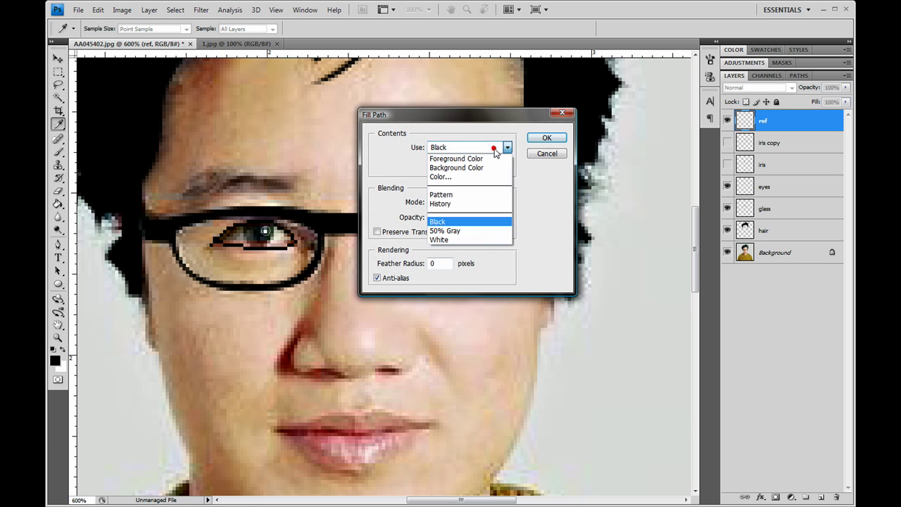
left_click(478, 240)
left_click(544, 139)
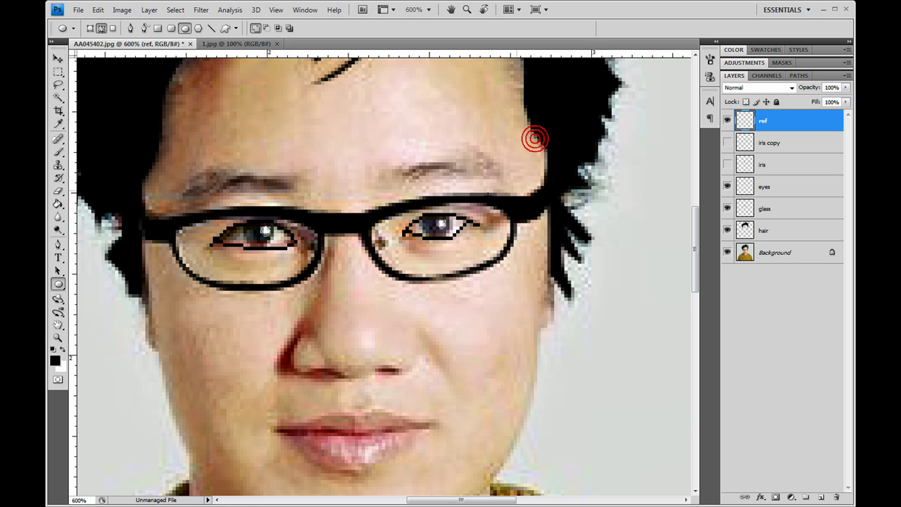
Show both iris layers, delete the path, zoom out to fit, and hide the Background photo
left_click(726, 142)
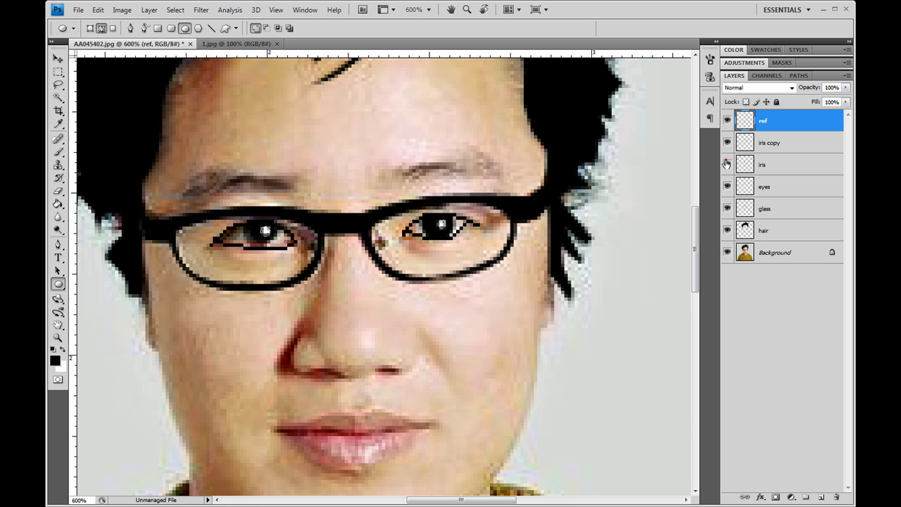
left_click(727, 164)
left_click(58, 244)
right_click(359, 242)
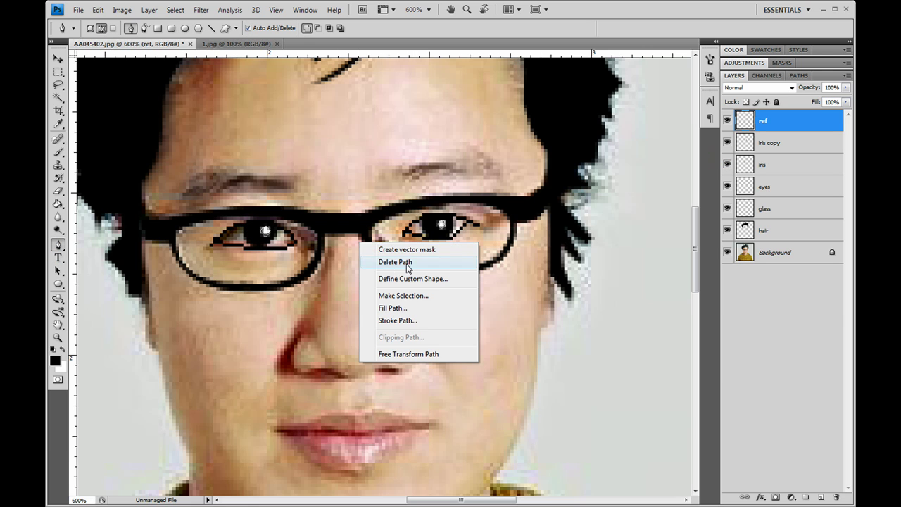
left_click(406, 262)
key("ctrl+alt+0")
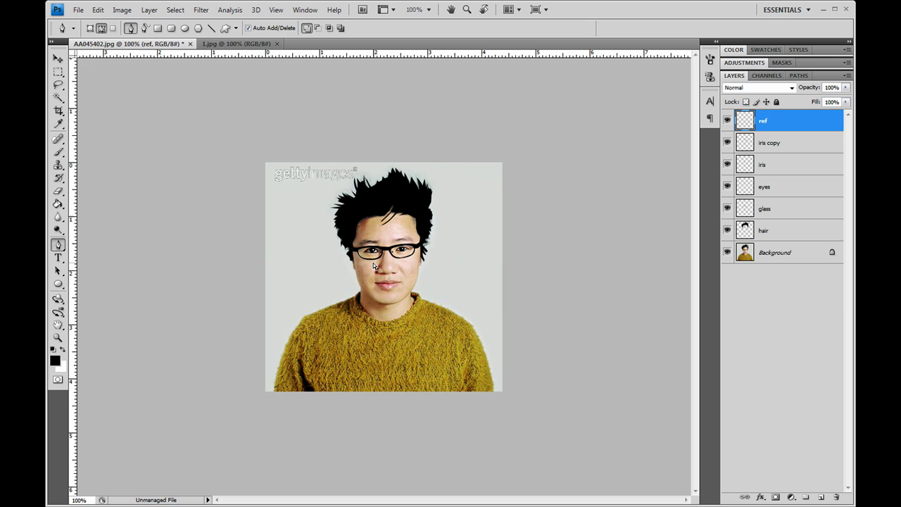
left_click(727, 251)
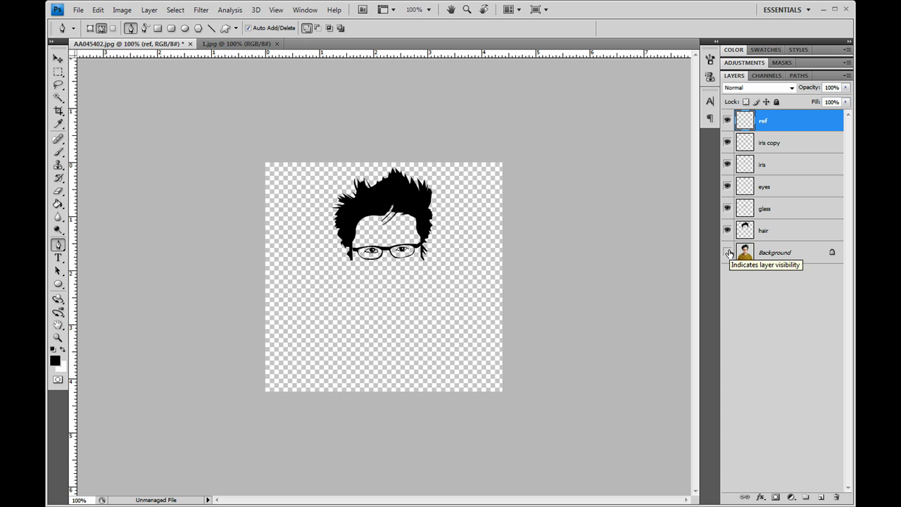
Show the photo, add a new layer, and outline both eyebrows as crescent Pen paths
left_click(727, 252)
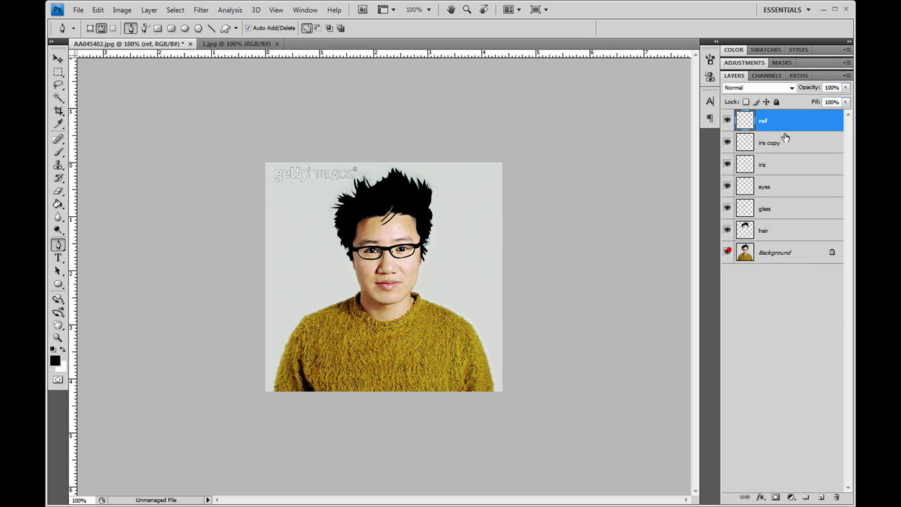
left_click(821, 497)
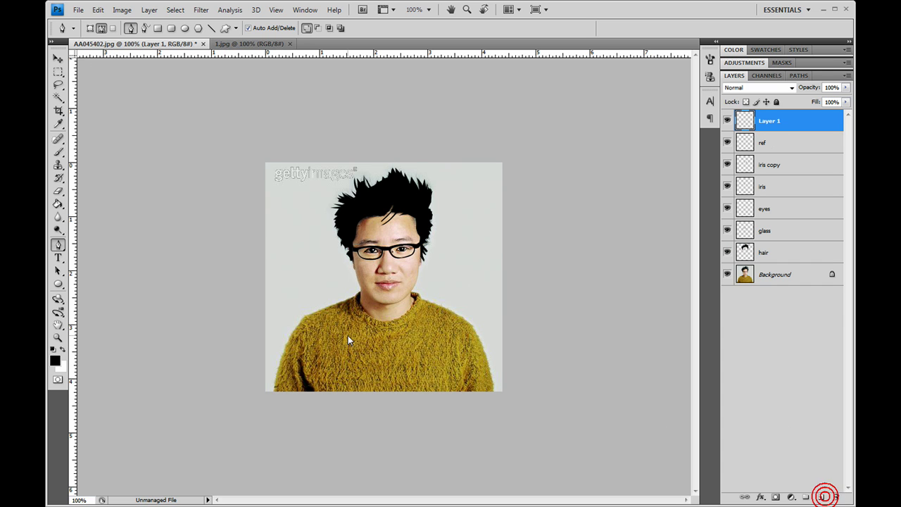
key("ctrl+plus")
key("ctrl+plus")
key("ctrl+plus")
key("ctrl+plus")
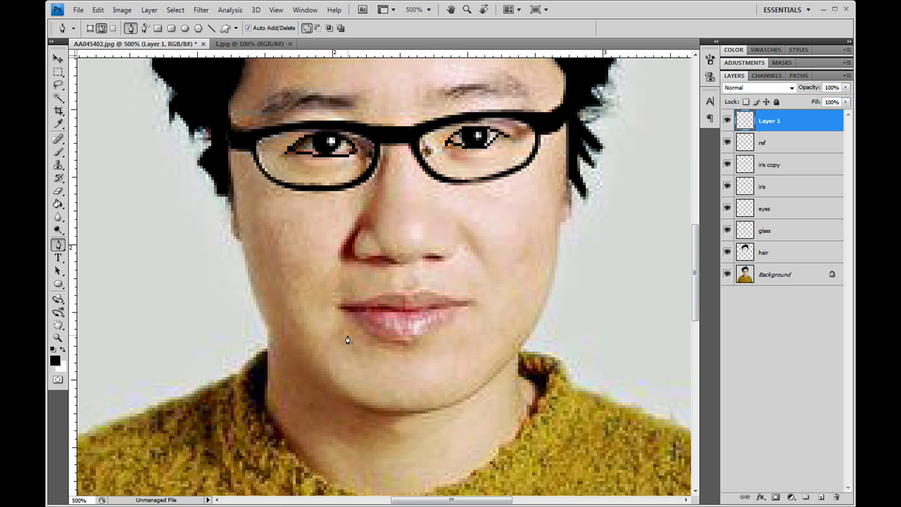
scroll(347, 340, "up", 3)
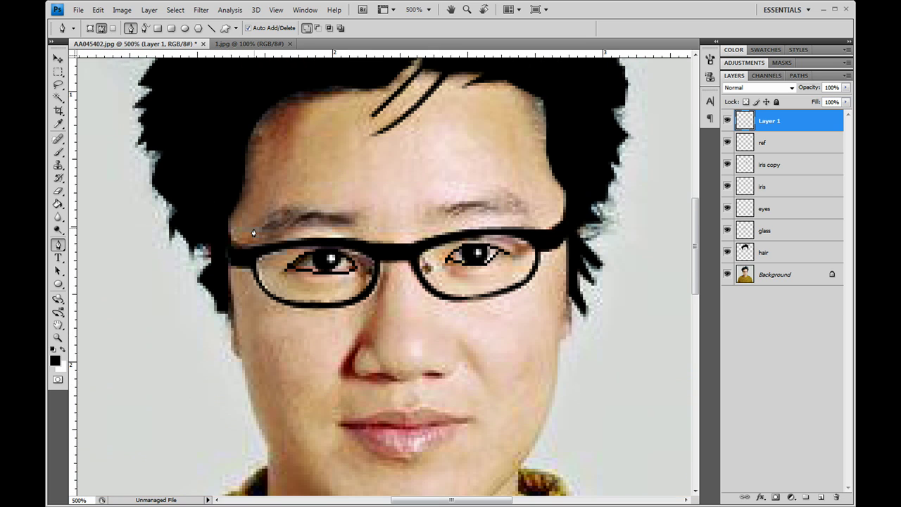
left_click_drag(356, 218, 419, 240)
left_click(355, 219, "alt")
left_click(354, 220, "ctrl")
left_click(354, 221)
left_click_drag(253, 231, 246, 245)
left_click(444, 210)
left_click_drag(527, 213, 551, 225)
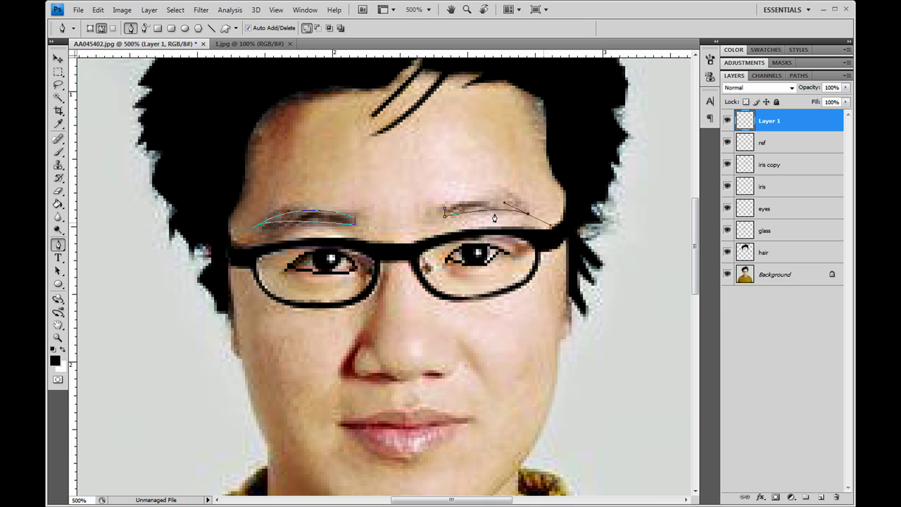
left_click_drag(444, 210, 390, 233)
Fill the eyebrow paths with black, delete the paths, hide the photo, and zoom out
right_click(330, 216)
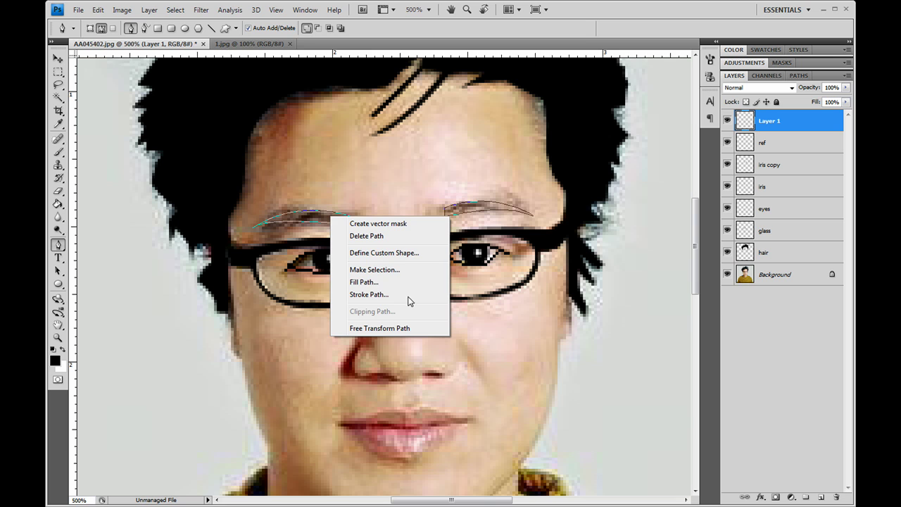
left_click(409, 282)
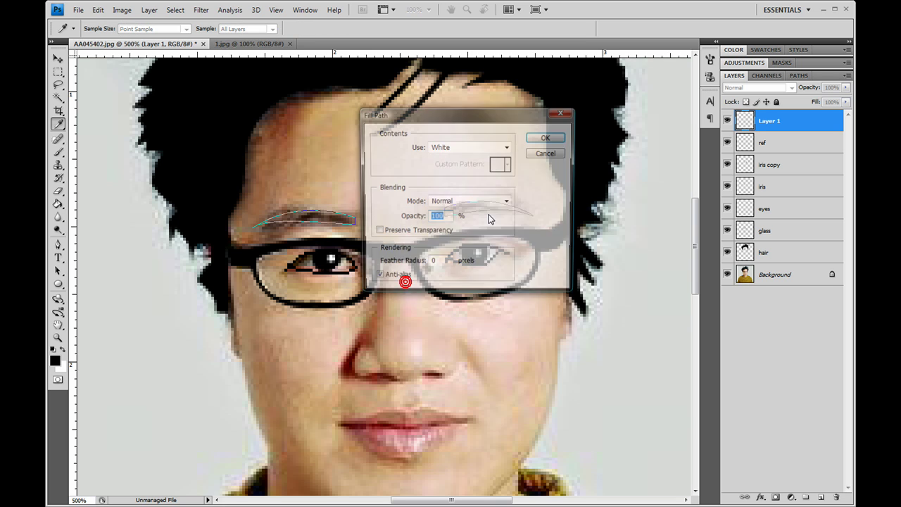
left_click(497, 148)
left_click(485, 218)
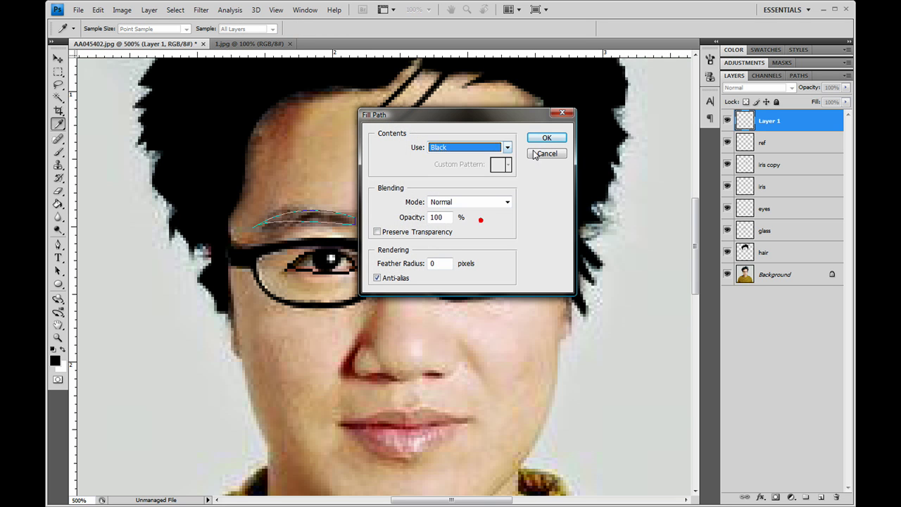
left_click(536, 139)
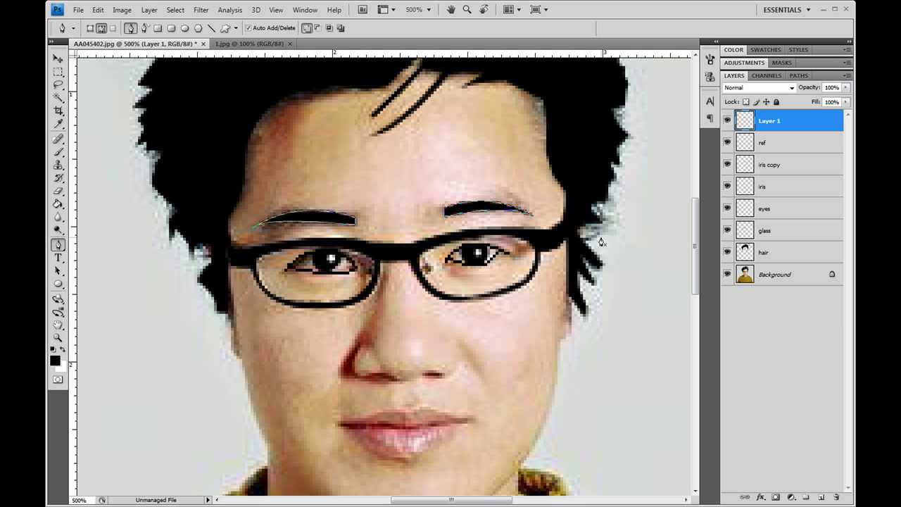
right_click(363, 210)
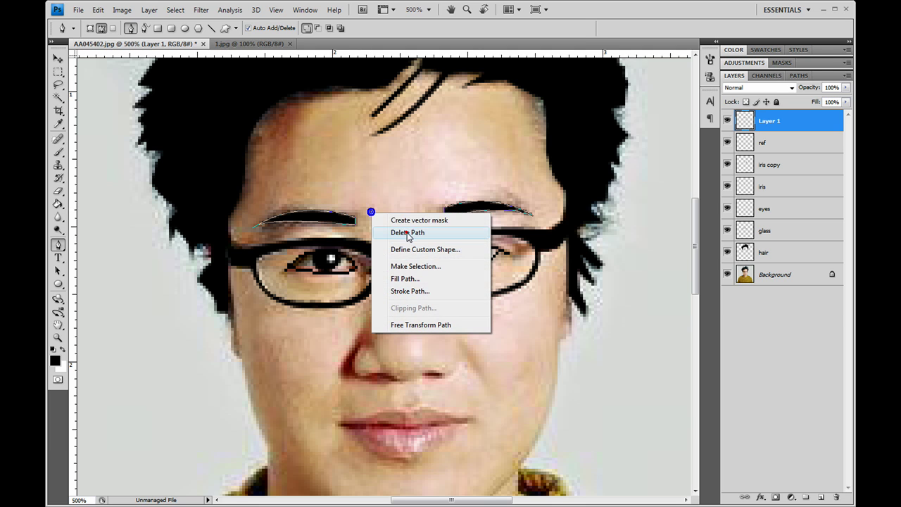
left_click(407, 233)
left_click(726, 274)
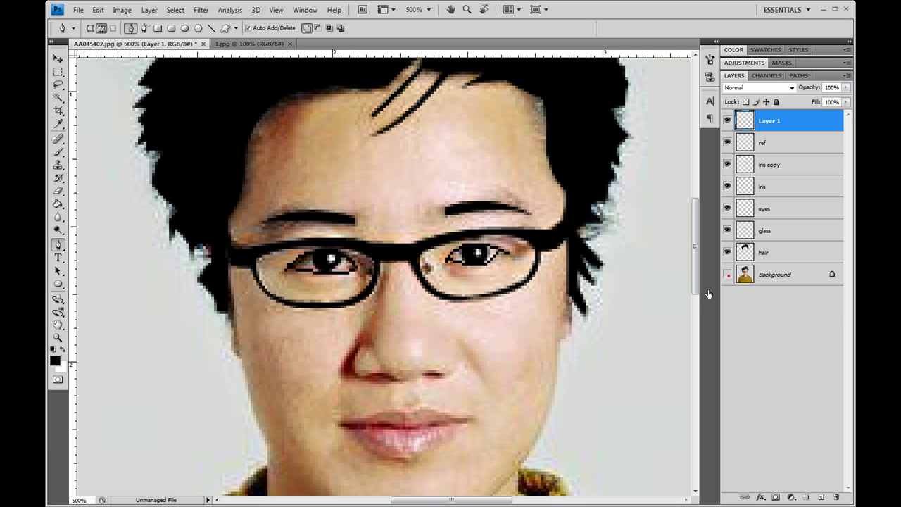
key("ctrl+1")
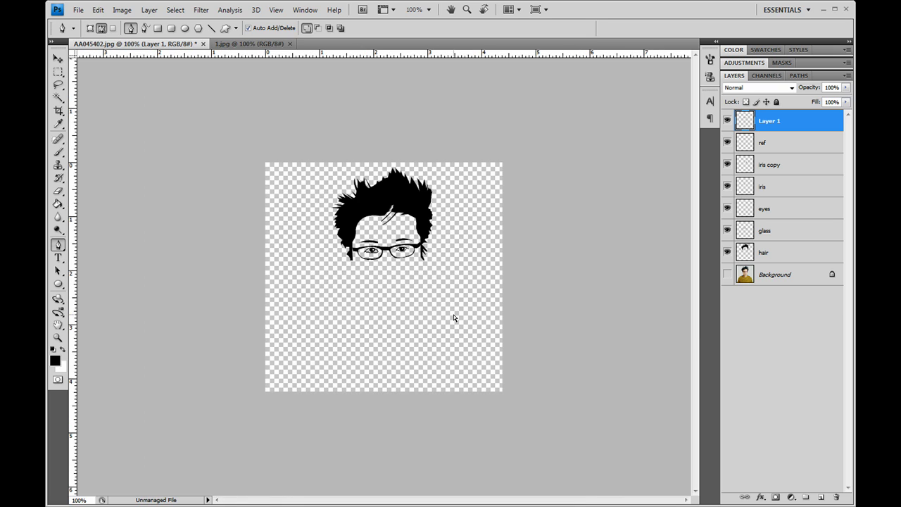
Convert Background to Layer 0 and add a reversed light-grey-to-white Gradient Overlay
double_click(779, 276)
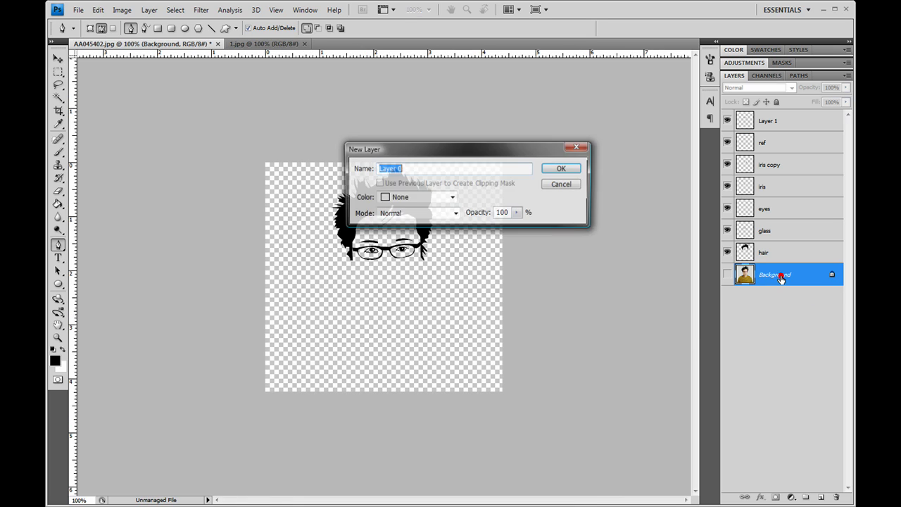
left_click(563, 169)
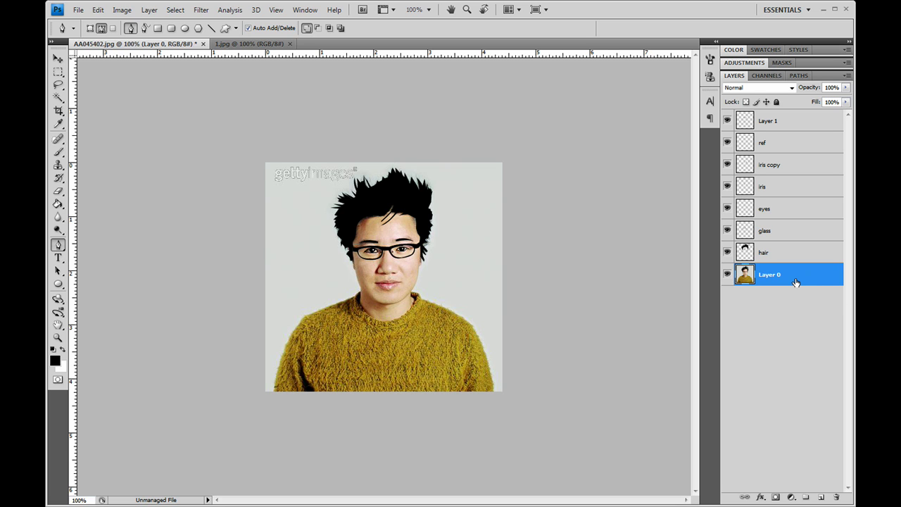
double_click(795, 281)
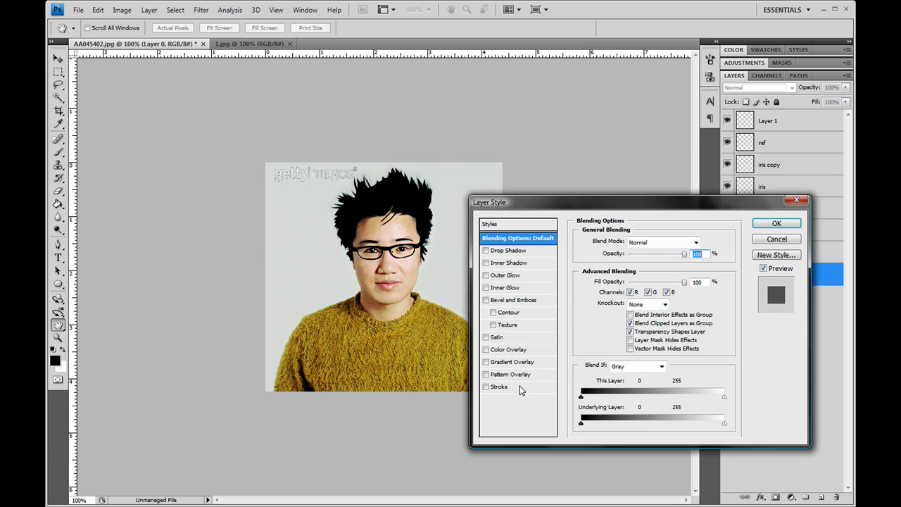
left_click(513, 362)
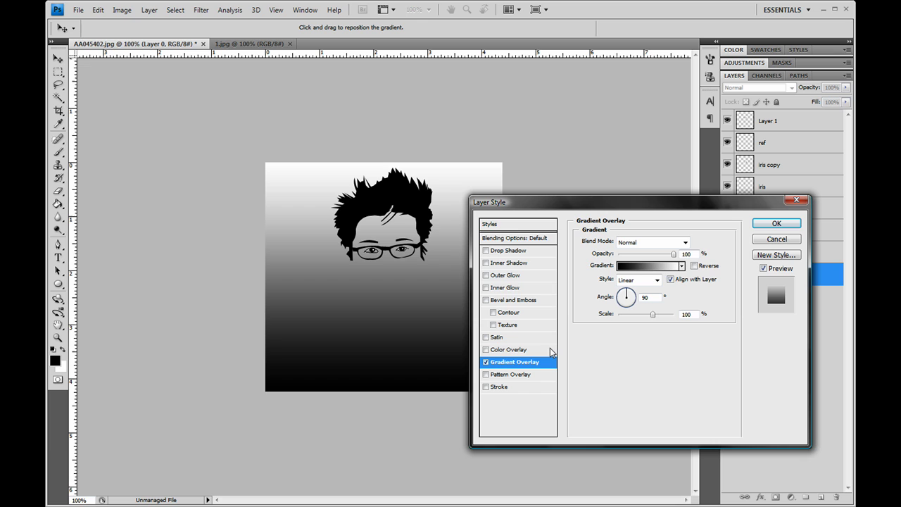
left_click(694, 266)
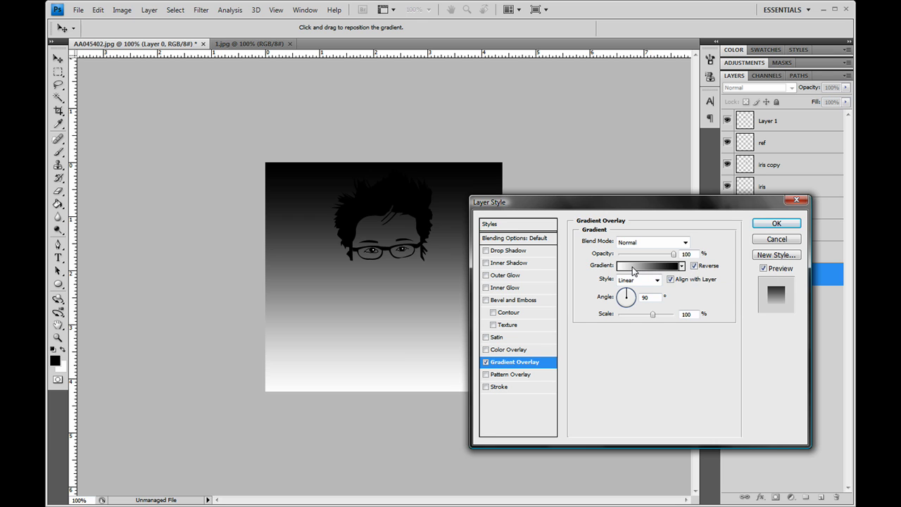
left_click(632, 268)
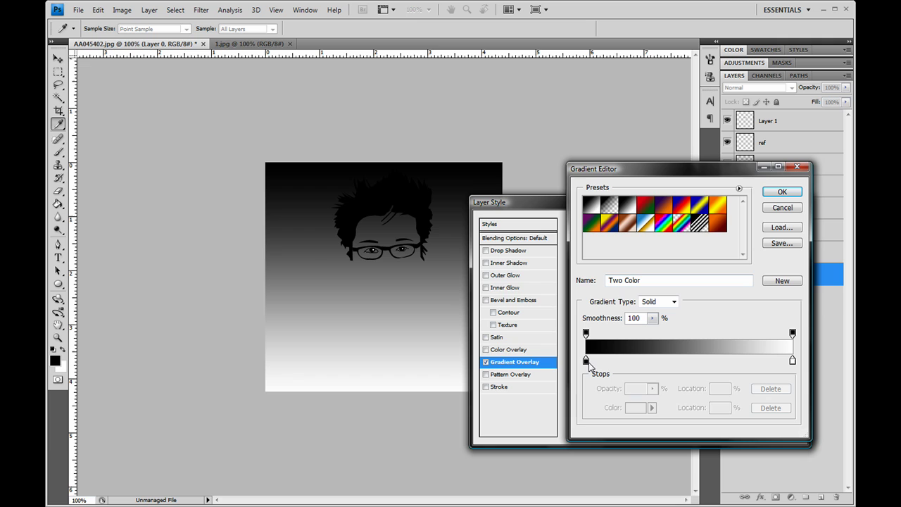
left_click(585, 361)
double_click(585, 361)
left_click_drag(326, 268, 264, 209)
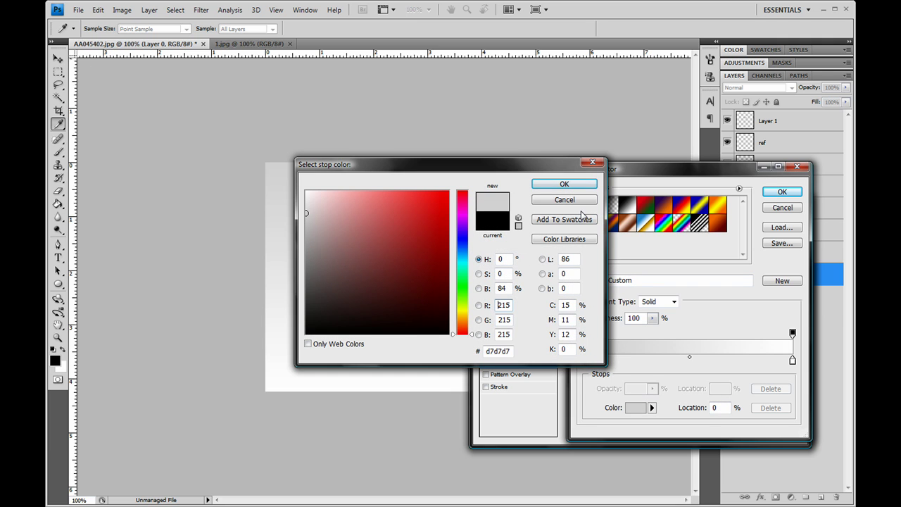
left_click(573, 183)
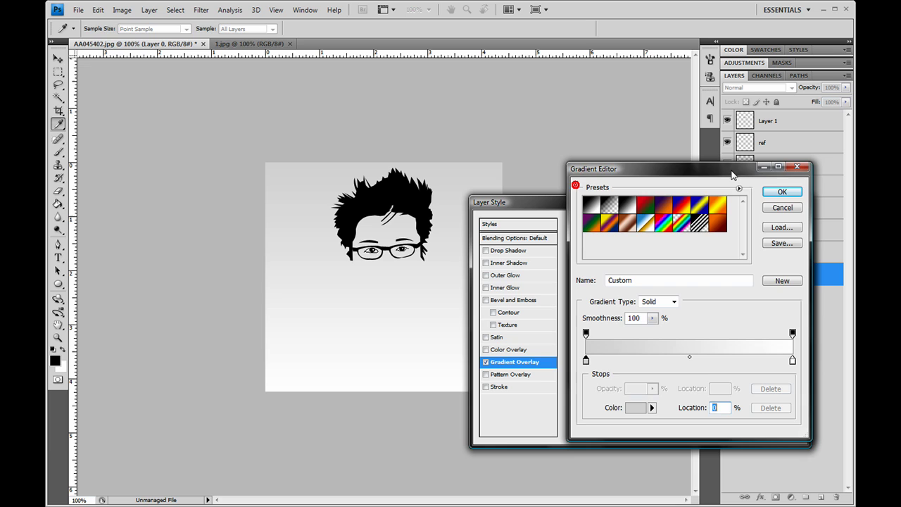
left_click(782, 192)
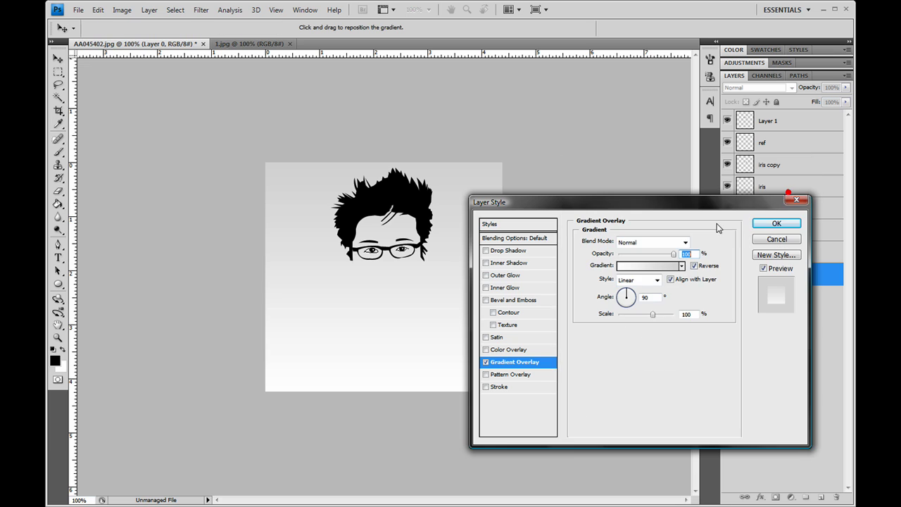
left_click(776, 224)
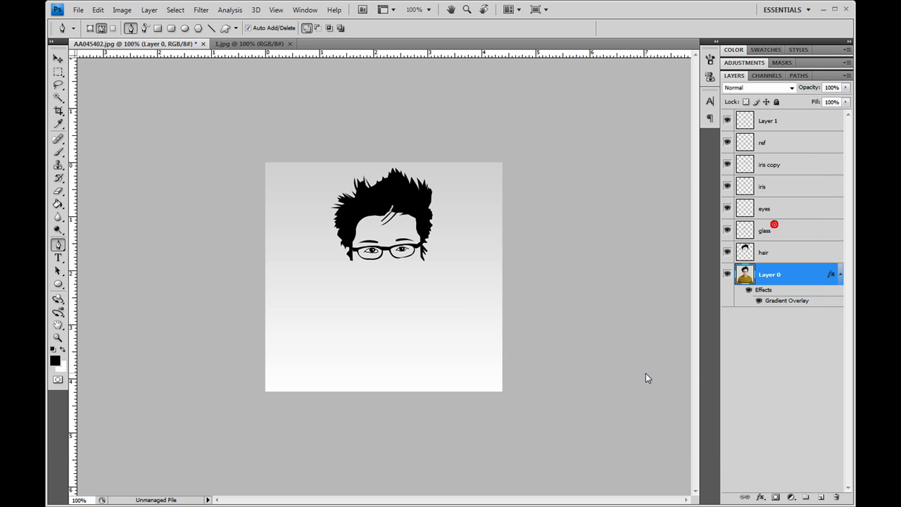
Type 'CoolPsTuts' below the glasses, enlarge its font size, and nudge it into place
left_click(821, 496)
key("t")
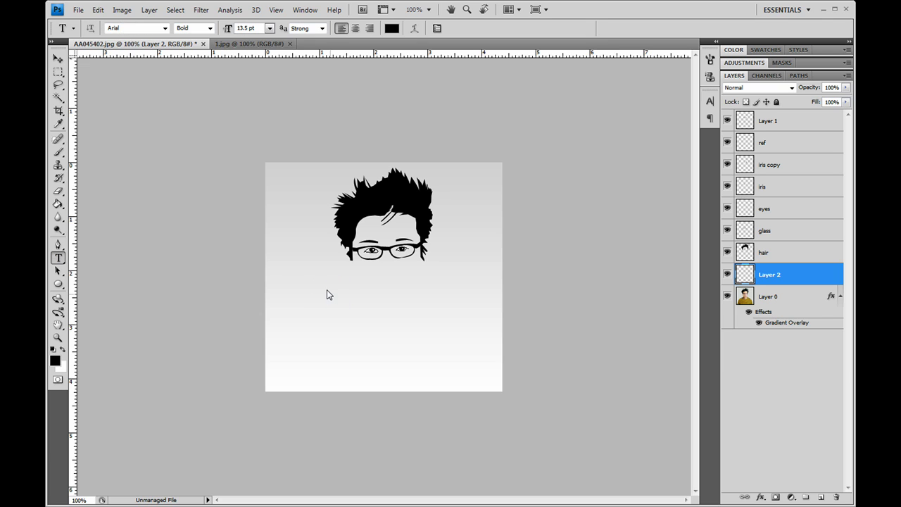
left_click(320, 285)
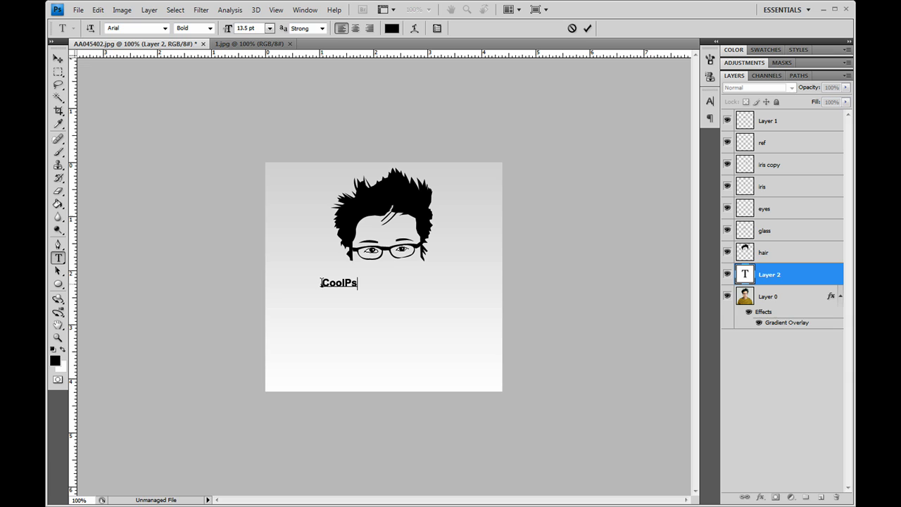
type("CoolPsT")
double_click(349, 283)
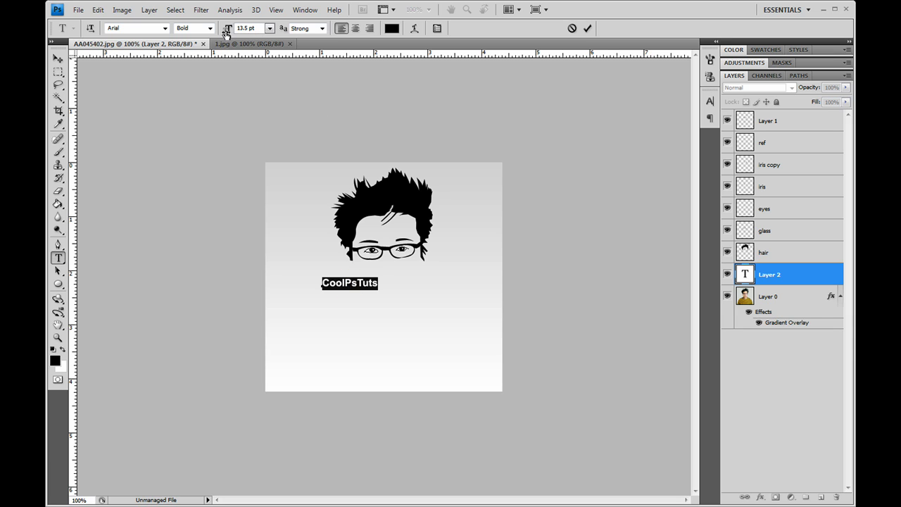
left_click_drag(226, 29, 240, 34)
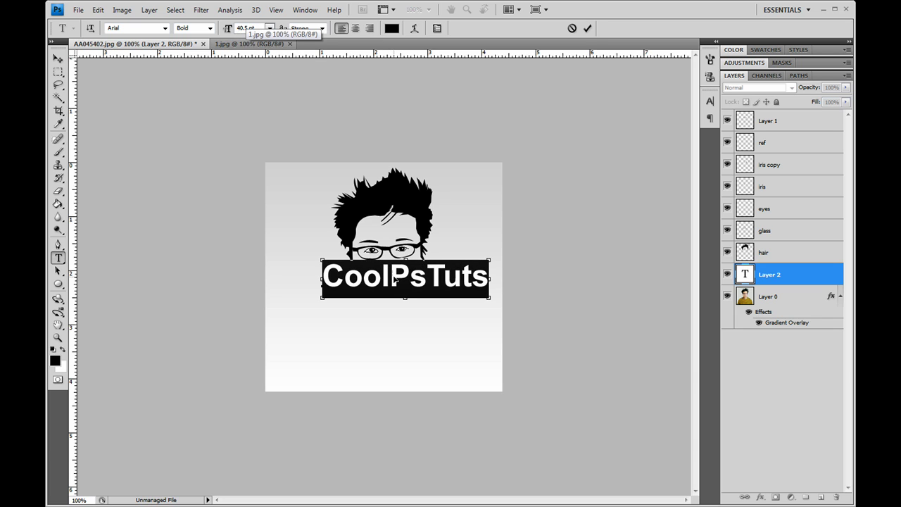
left_click_drag(394, 276, 386, 284)
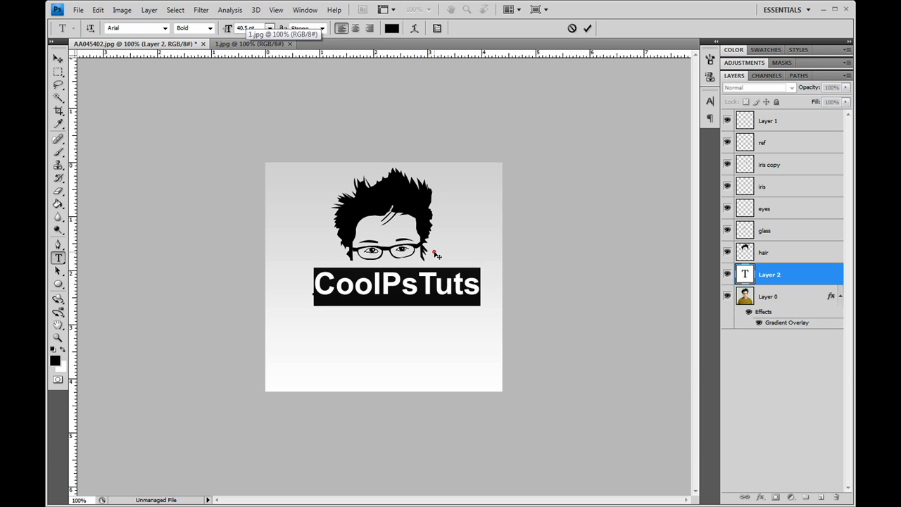
Rotate the committed text about -4.1° and move it up-right under the glasses
left_click(585, 28)
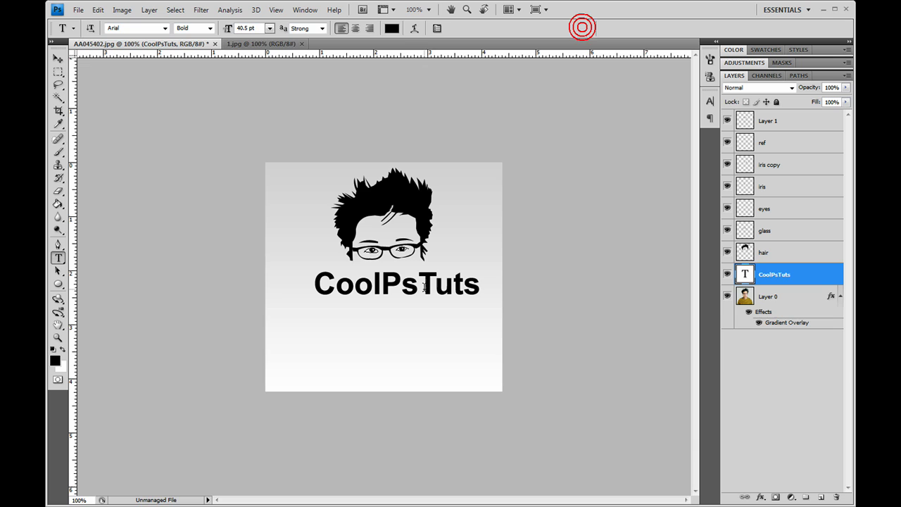
key("ctrl+t")
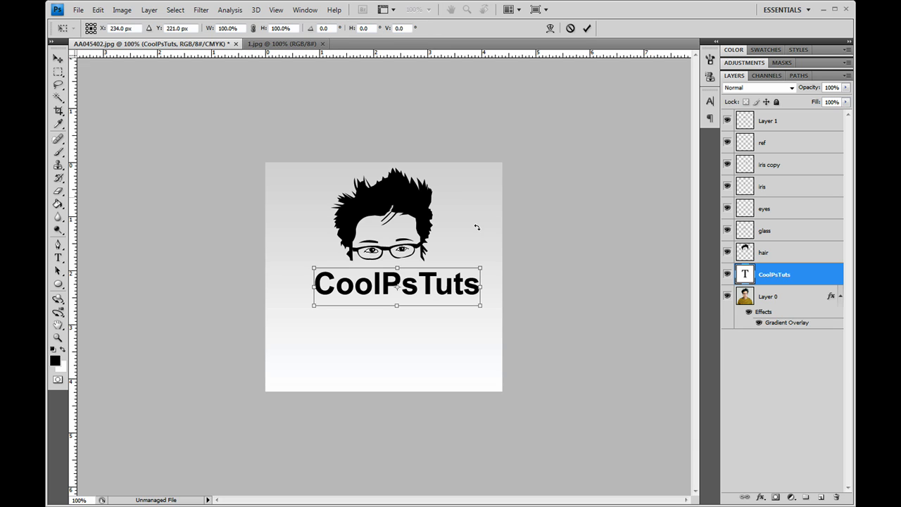
left_click_drag(487, 260, 489, 260)
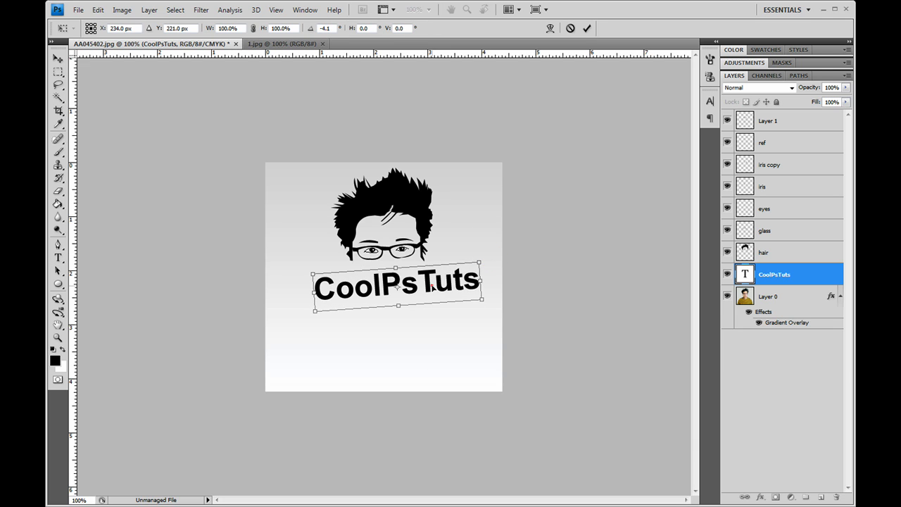
left_click_drag(431, 285, 437, 276)
left_click(586, 29)
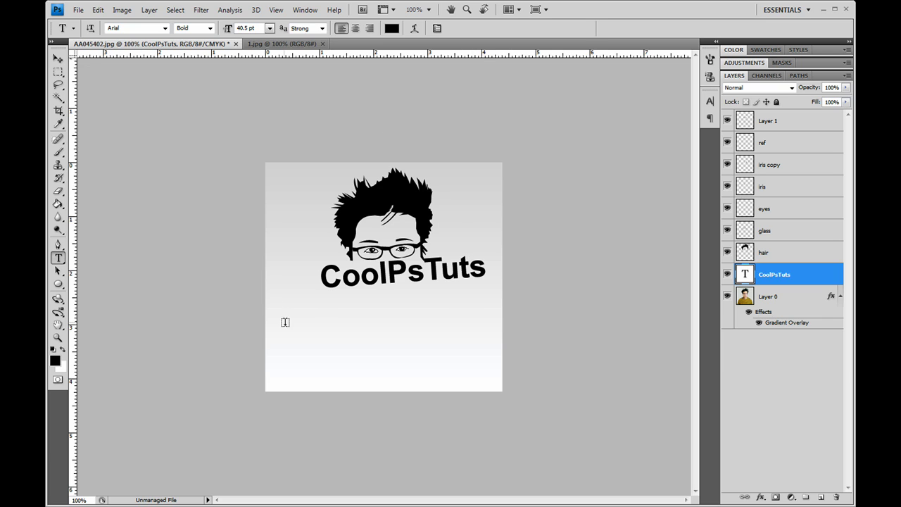
Select all layers from Layer 0 through Layer 1 and marquee the entire canvas
left_click(787, 296)
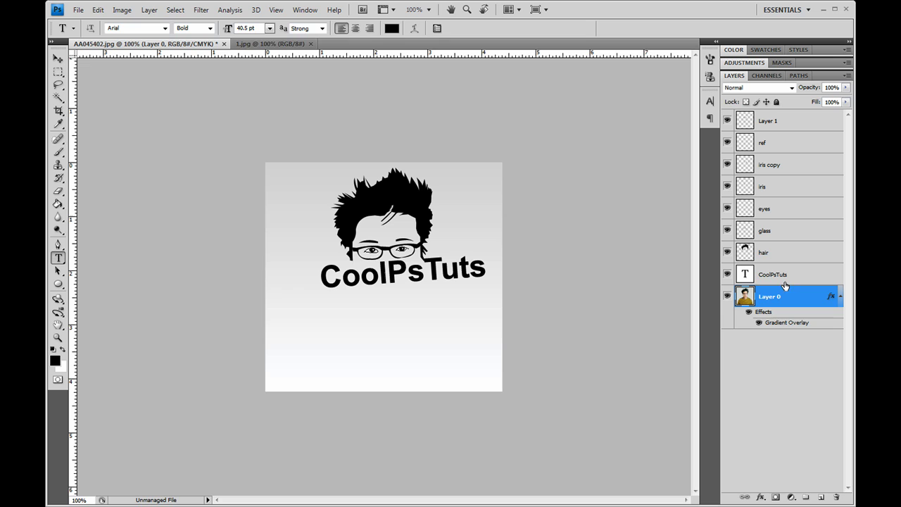
left_click(784, 276, "shift")
left_click(781, 299)
left_click(781, 123, "shift")
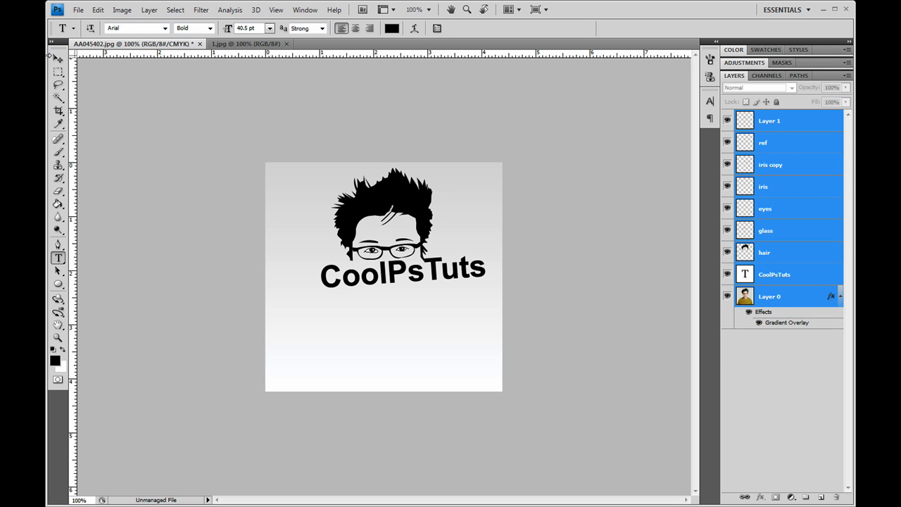
left_click(57, 71)
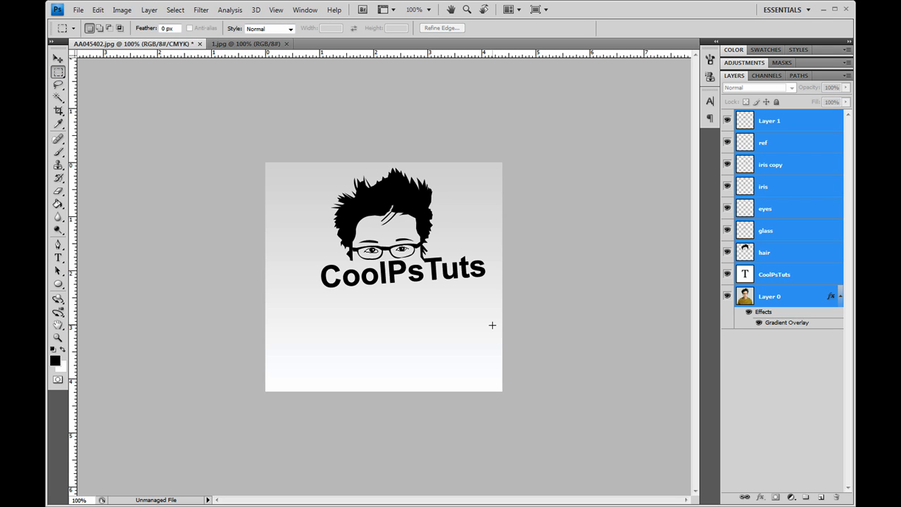
left_click_drag(330, 159, 203, 92)
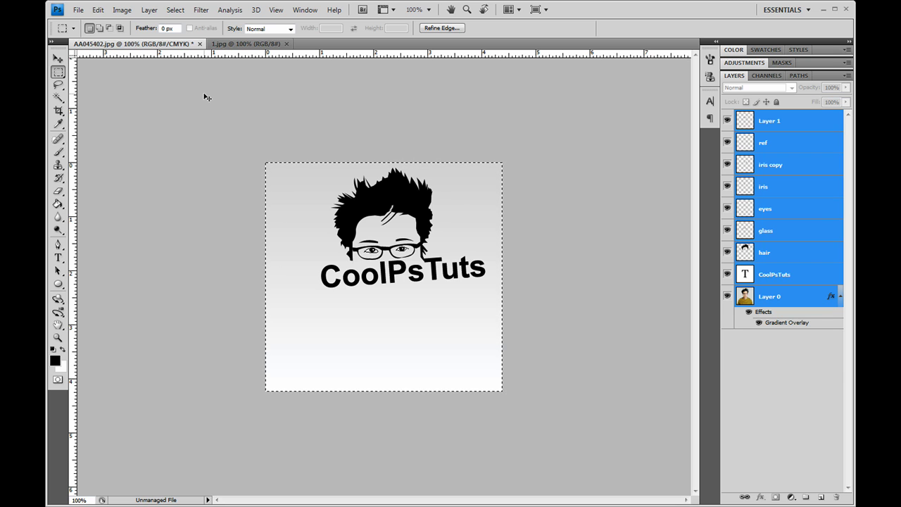
Create a new File > New document with width and height of 100 pixels
left_click(78, 10)
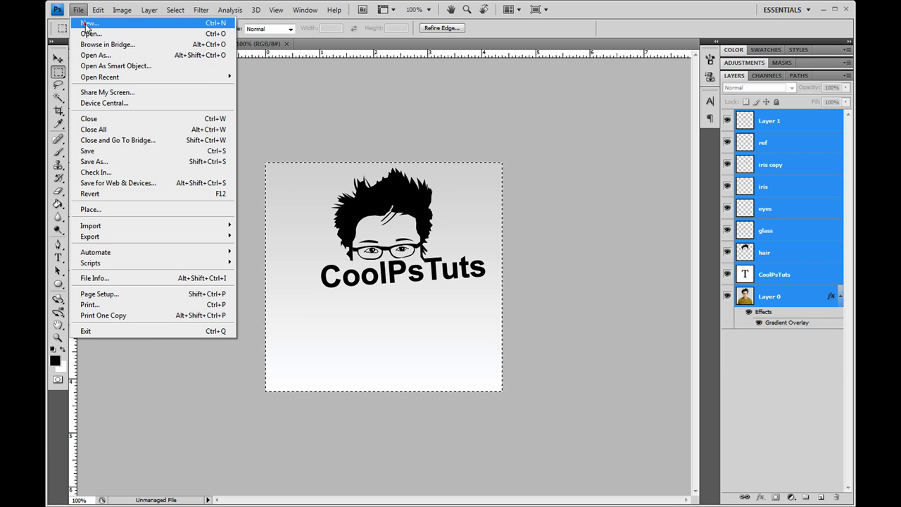
left_click(90, 21)
left_click(516, 260)
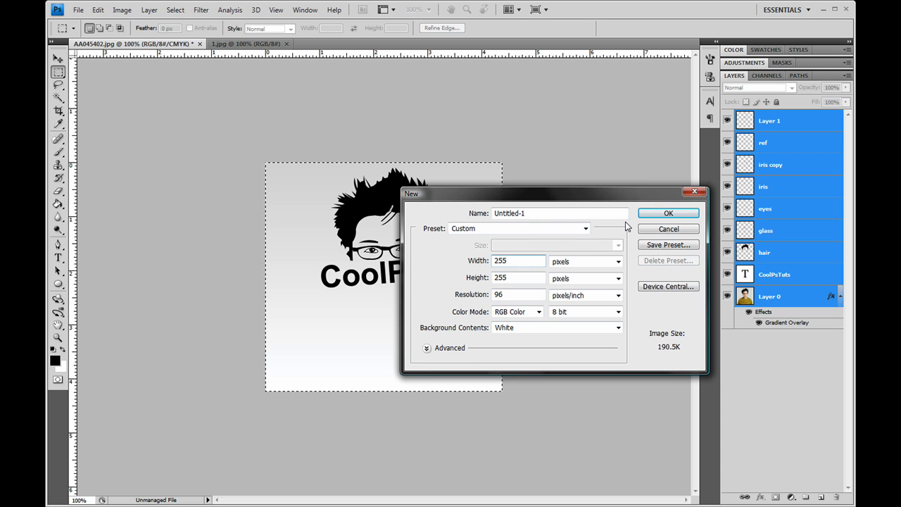
double_click(517, 260)
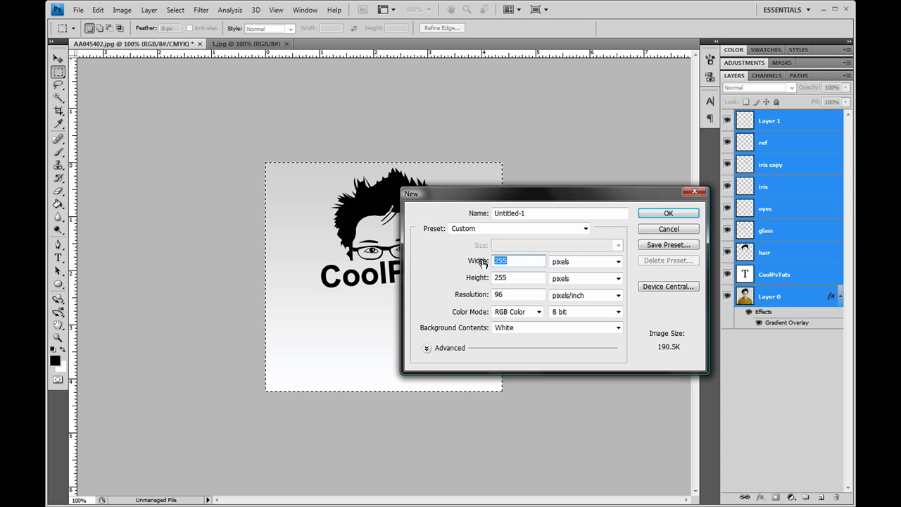
type("100")
key("Tab")
key("Tab")
type("100")
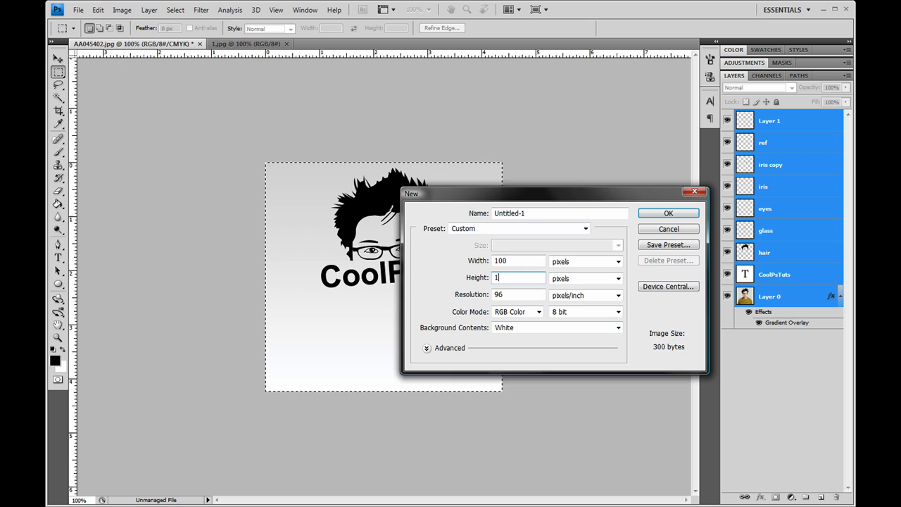
key("Return")
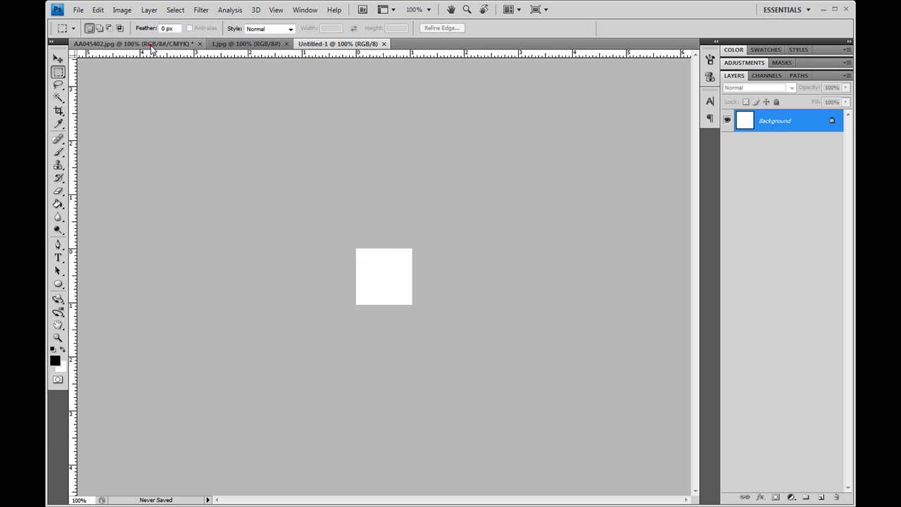
Copy the selected logo layers from AA045402.jpg into the Untitled-1 document
left_click(147, 44)
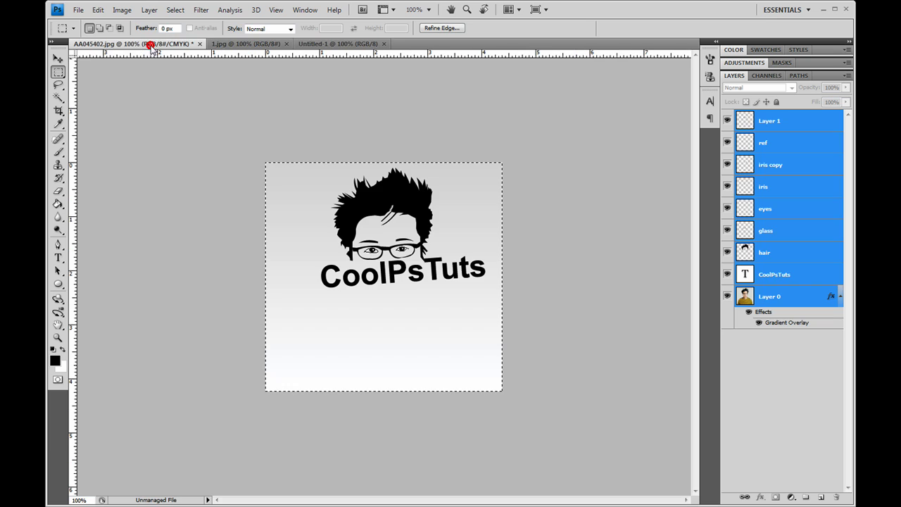
left_click(338, 44)
left_click_drag(345, 44, 240, 120)
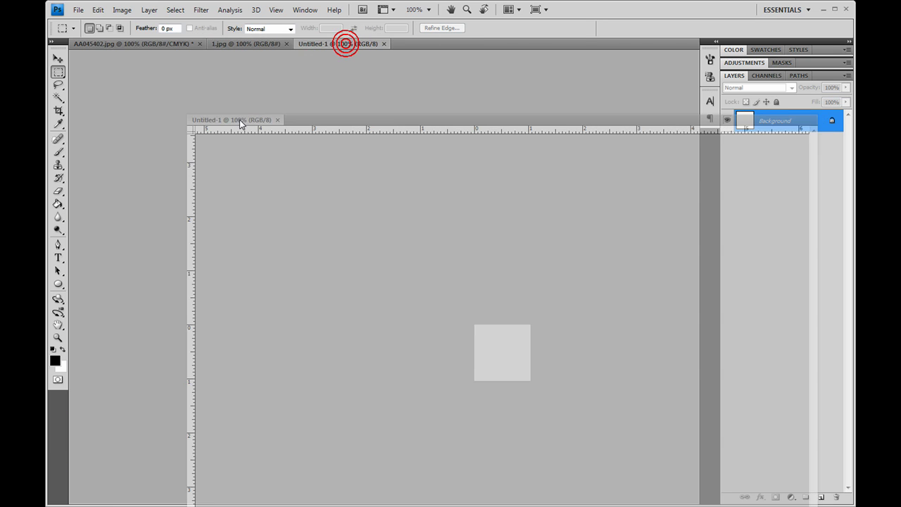
left_click(155, 44)
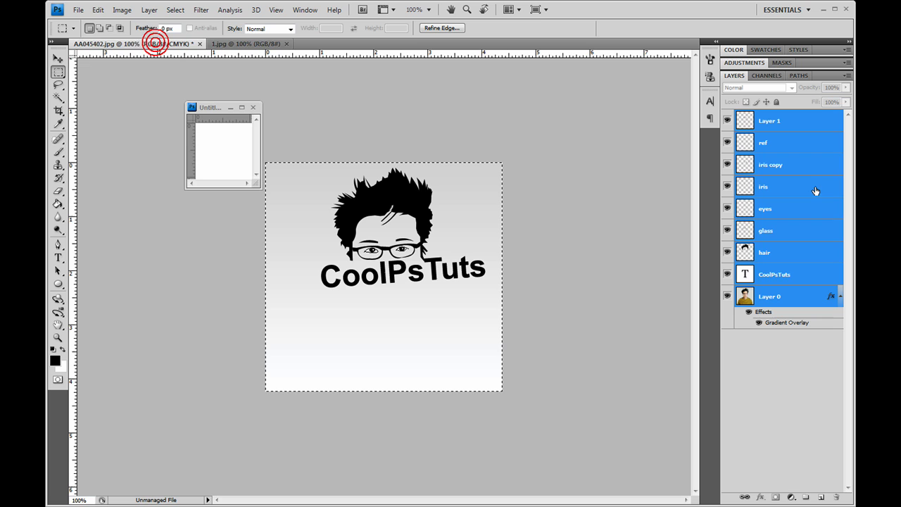
left_click_drag(804, 171, 223, 153)
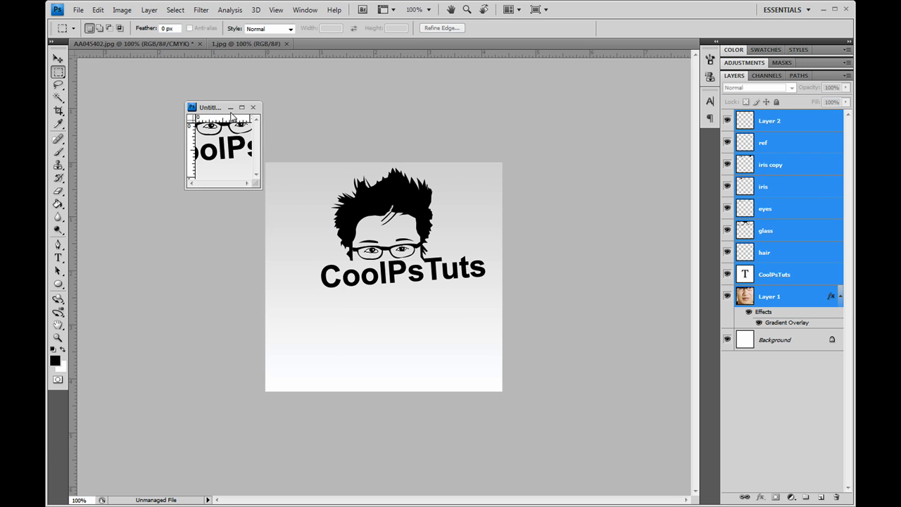
left_click_drag(215, 107, 320, 47)
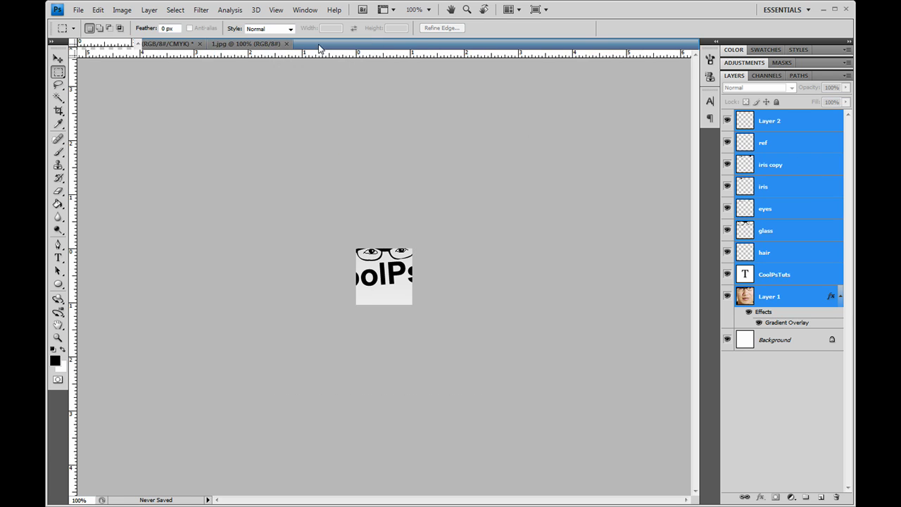
Scale the copied logo layers proportionally to about 49.7% and center them on the icon canvas
key("ctrl+t")
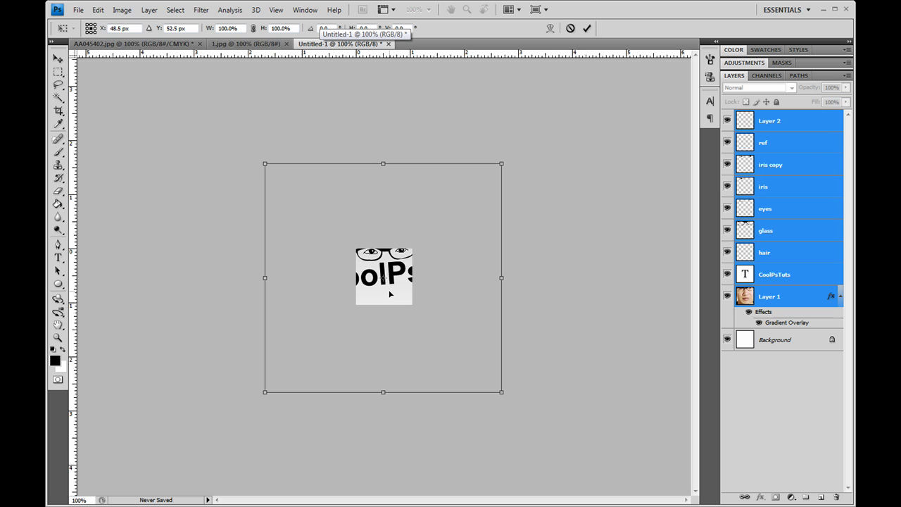
left_click_drag(502, 394, 338, 235)
left_click(253, 28)
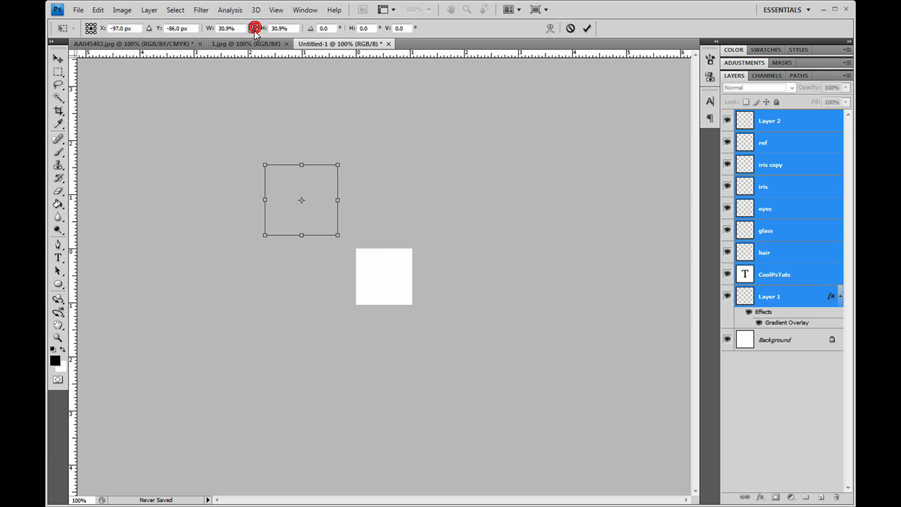
left_click_drag(327, 198, 402, 282)
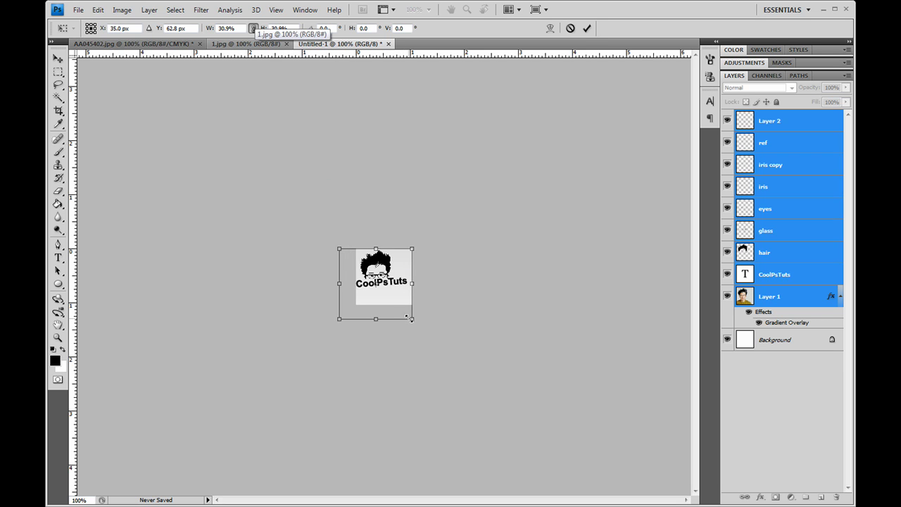
mouse_move(412, 318)
left_mouse_down()
mouse_move(407, 295)
mouse_move(409, 303)
left_mouse_up()
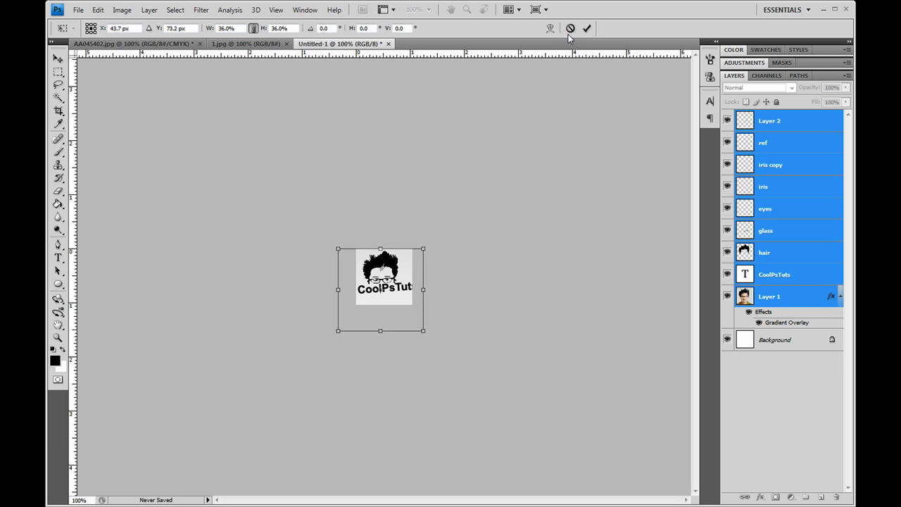
left_click_drag(423, 249, 458, 215)
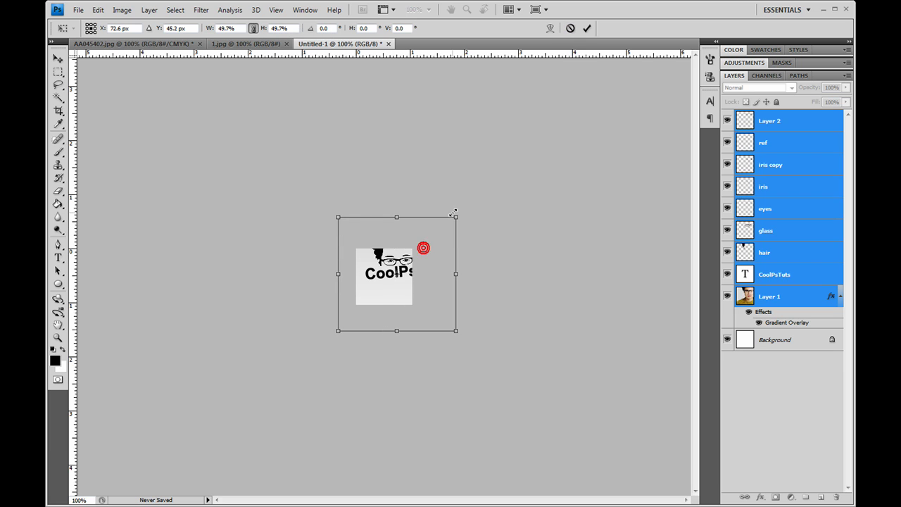
mouse_move(416, 266)
left_mouse_down()
mouse_move(404, 292)
mouse_move(413, 265)
left_mouse_up()
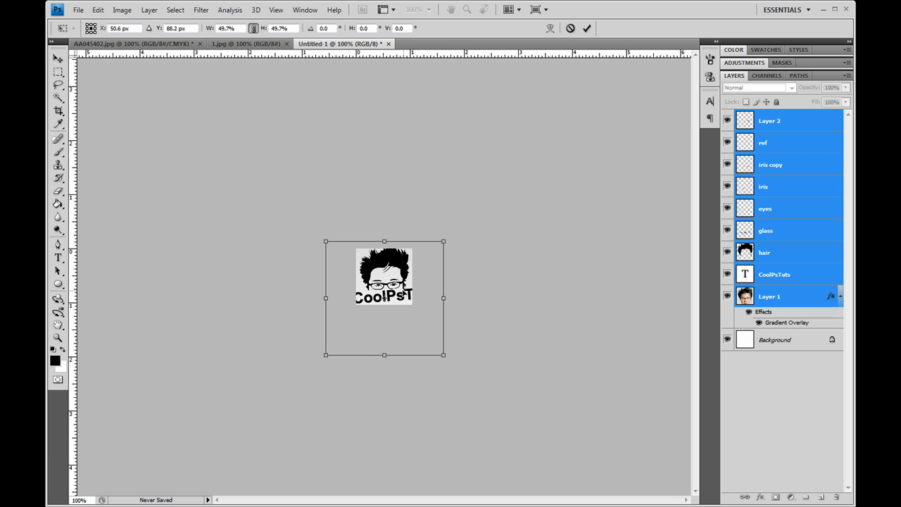
left_click(587, 28)
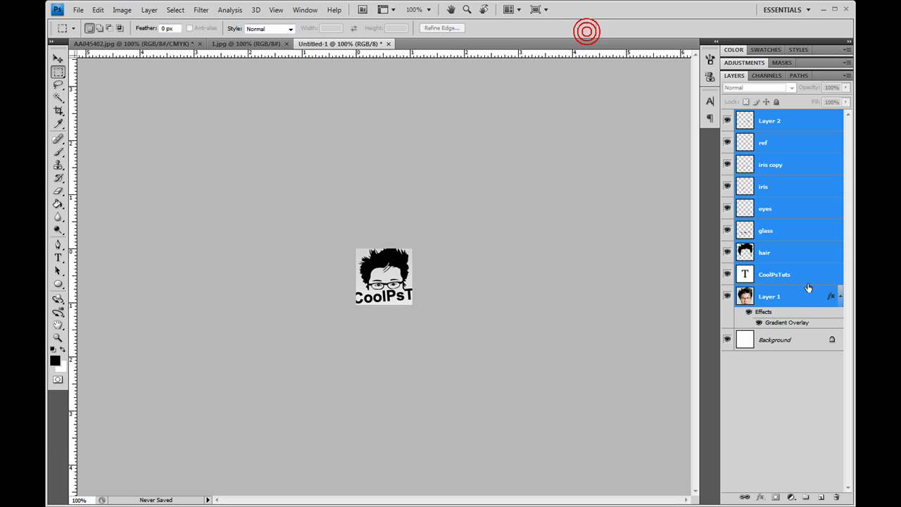
Shrink the CoolPsTuts text layer so the whole word fits the 100 px square
left_click(800, 276)
key("ctrl+t")
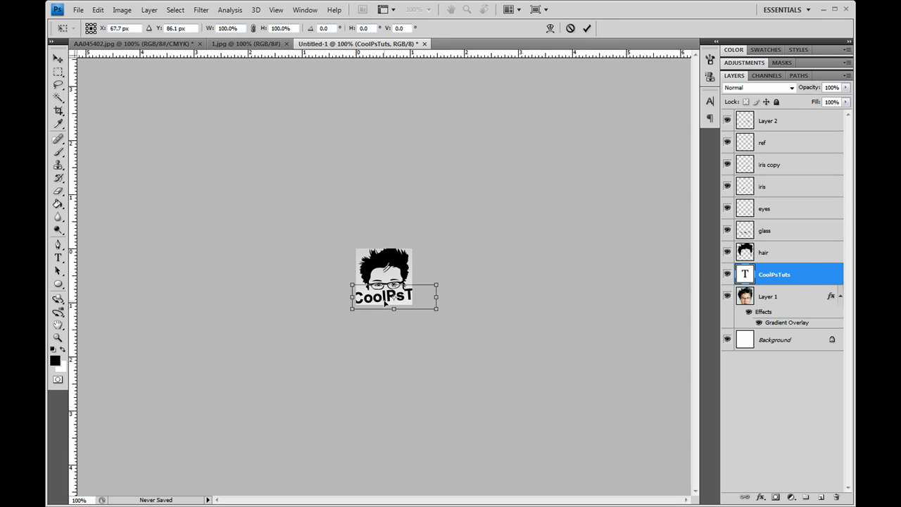
left_click_drag(438, 310, 404, 300)
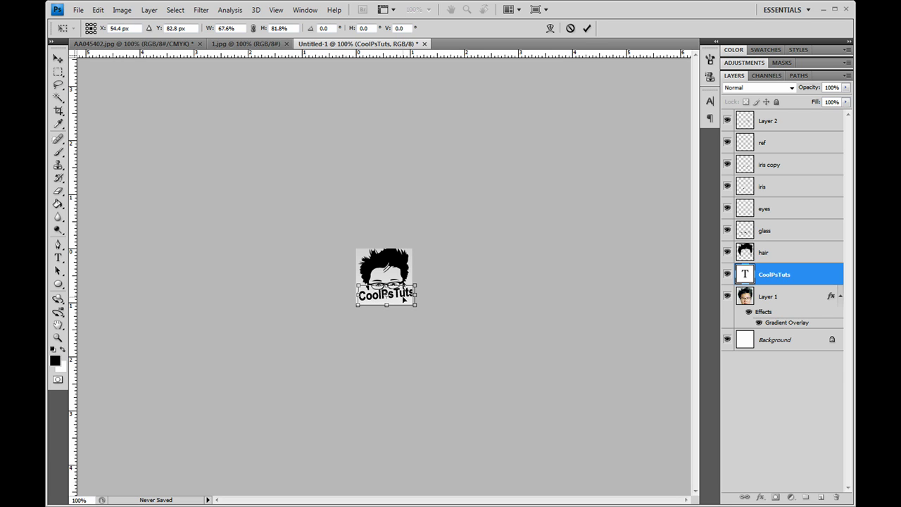
left_click(587, 28)
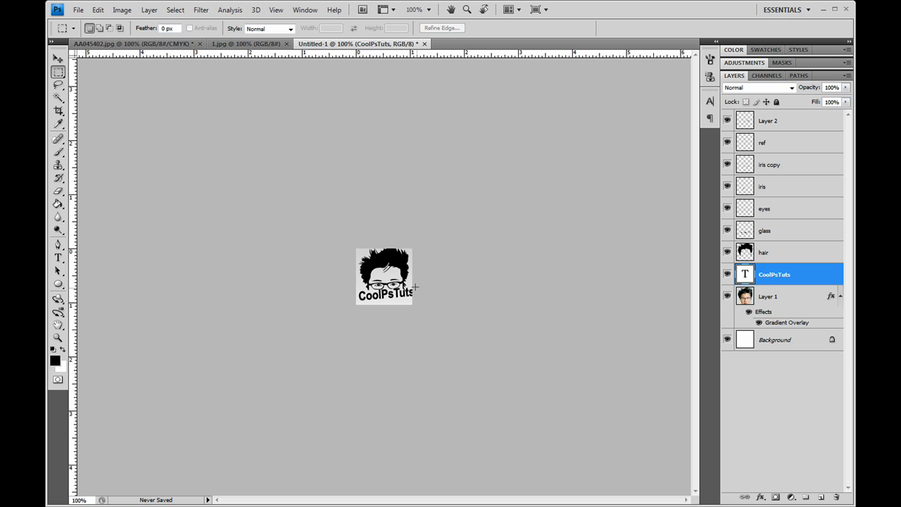